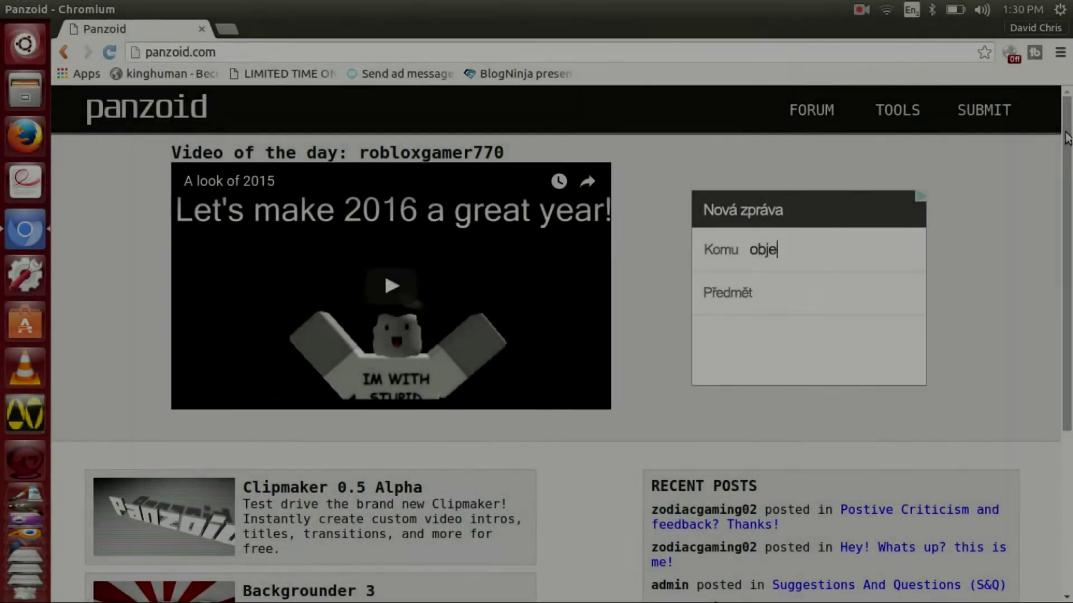
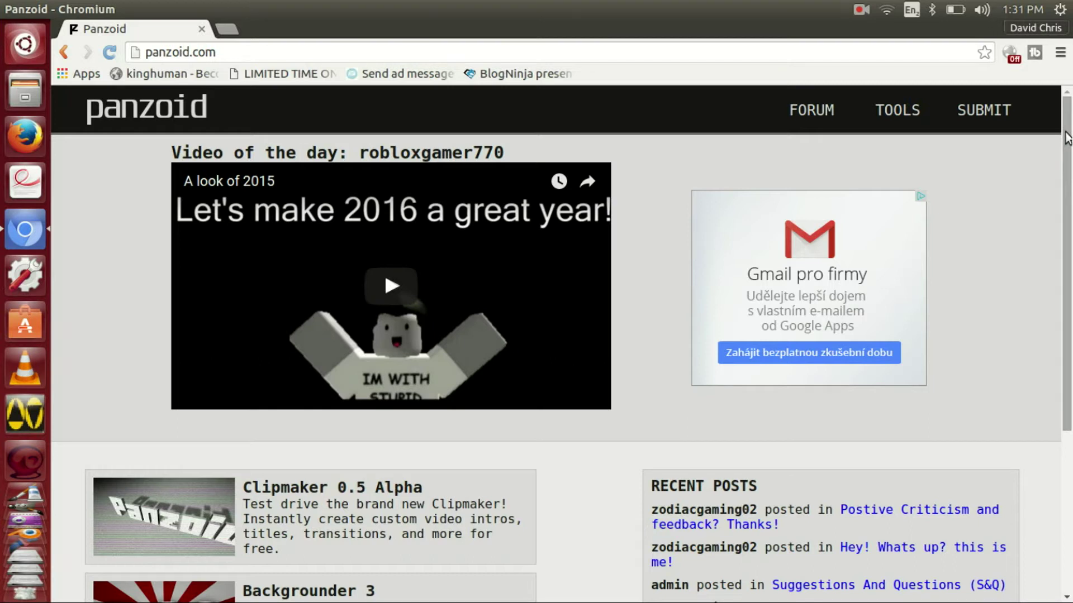
# Step: Go to Panzoid's tools page and launch the Backgrounder 3 maker
pyautogui.click(897, 110)
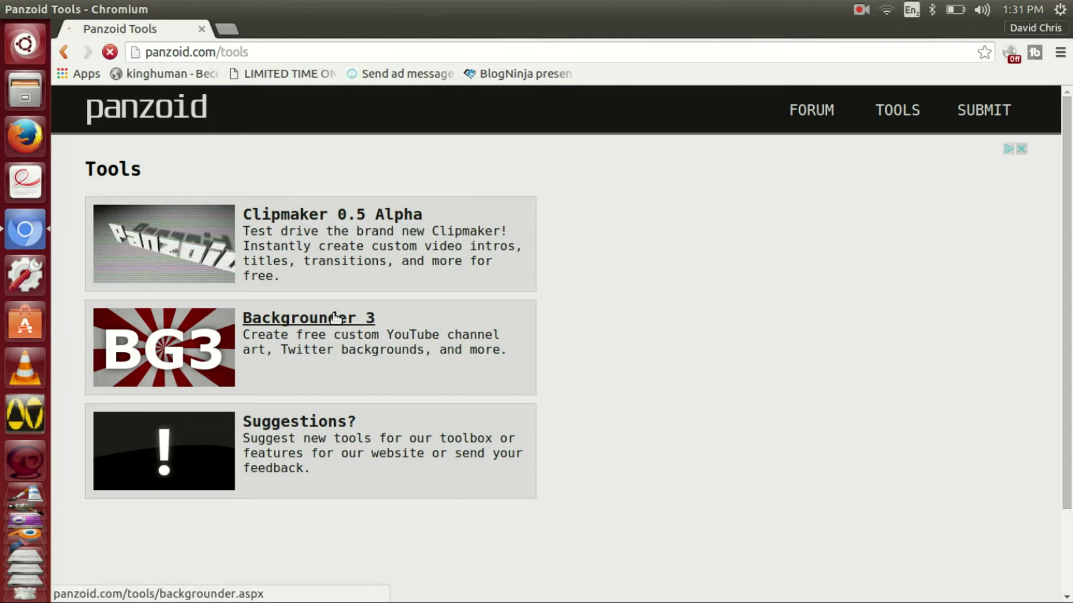
pyautogui.click(336, 317)
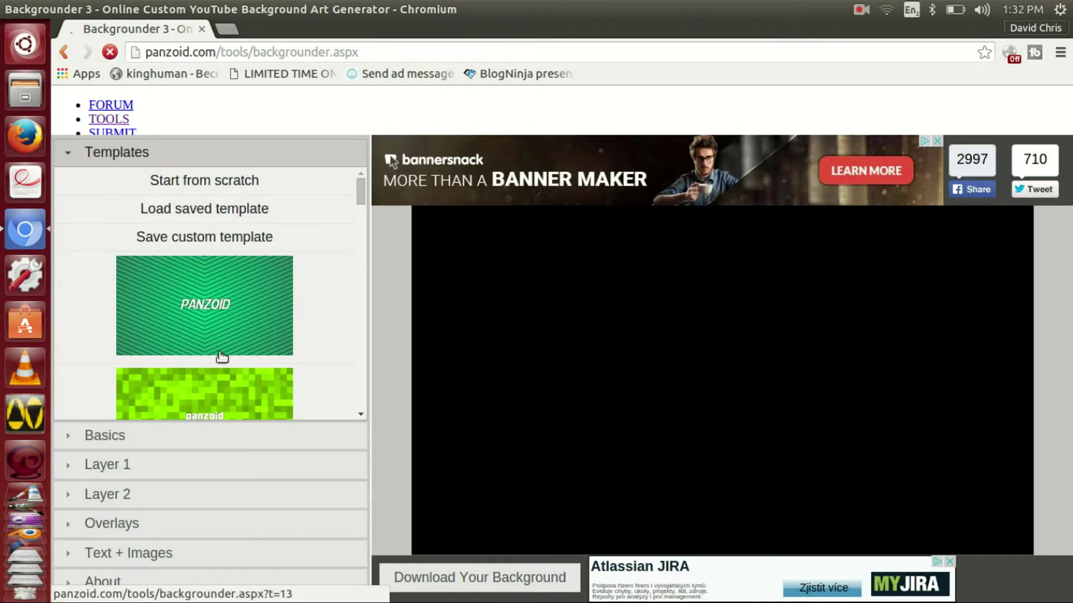
pyautogui.scroll(-3, 259, 328)
pyautogui.scroll(-3, 259, 321)
pyautogui.scroll(-3, 251, 307)
pyautogui.scroll(-2, 251, 303)
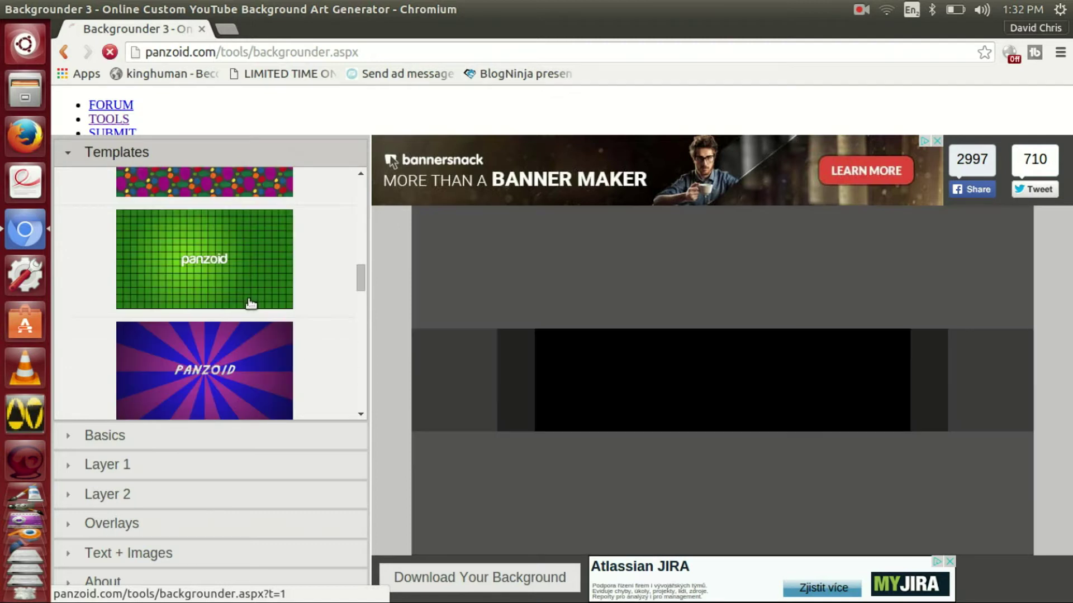
pyautogui.scroll(-3, 250, 302)
pyautogui.scroll(-3, 250, 303)
pyautogui.scroll(-3, 249, 302)
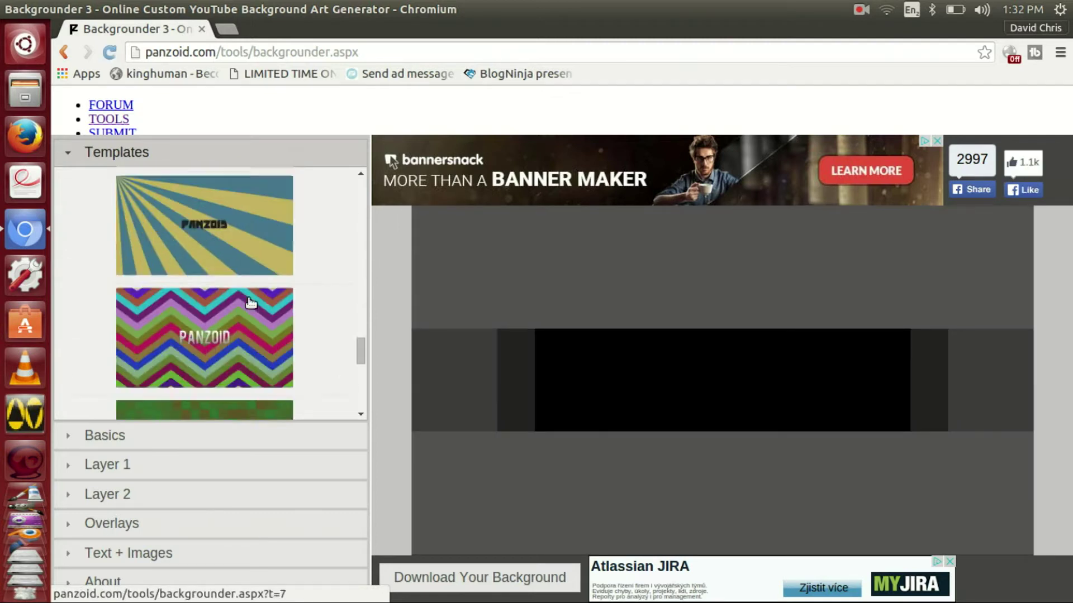
pyautogui.scroll(-3, 251, 303)
pyautogui.scroll(2, 240, 288)
pyautogui.scroll(3, 229, 283)
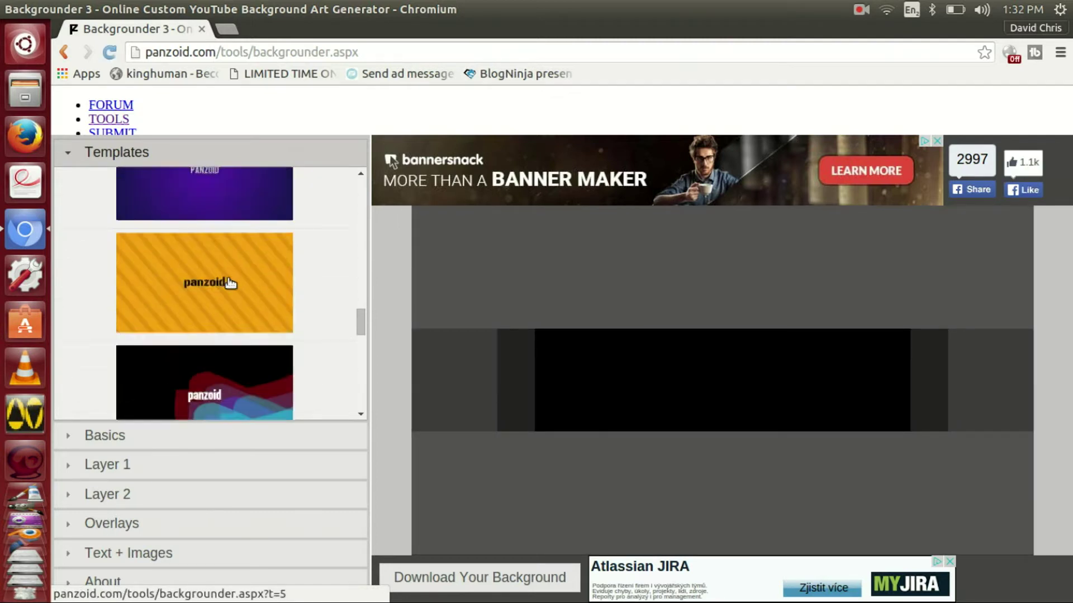
pyautogui.scroll(3, 222, 287)
pyautogui.scroll(2, 210, 295)
pyautogui.scroll(2, 195, 304)
pyautogui.scroll(2, 180, 315)
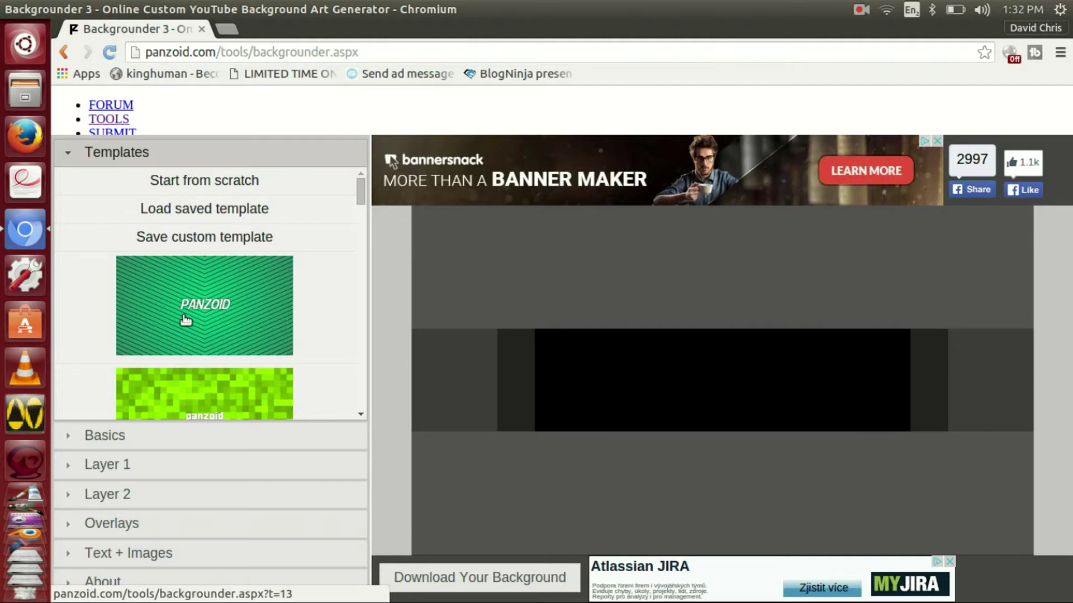
# Step: Start a blank design and set its type to YouTube Channel Avatar
pyautogui.click(250, 189)
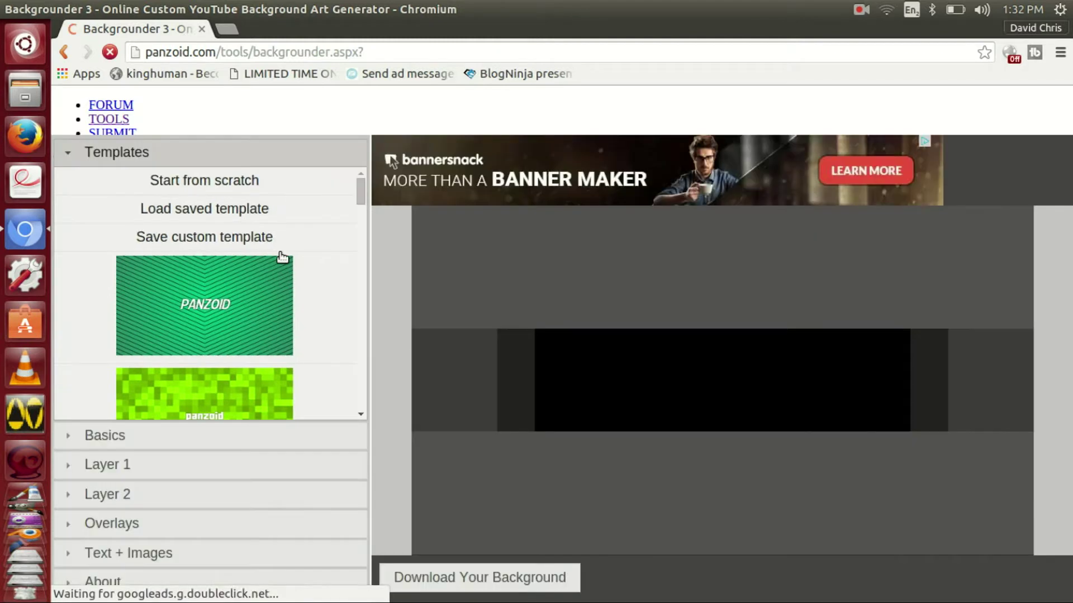
pyautogui.click(120, 439)
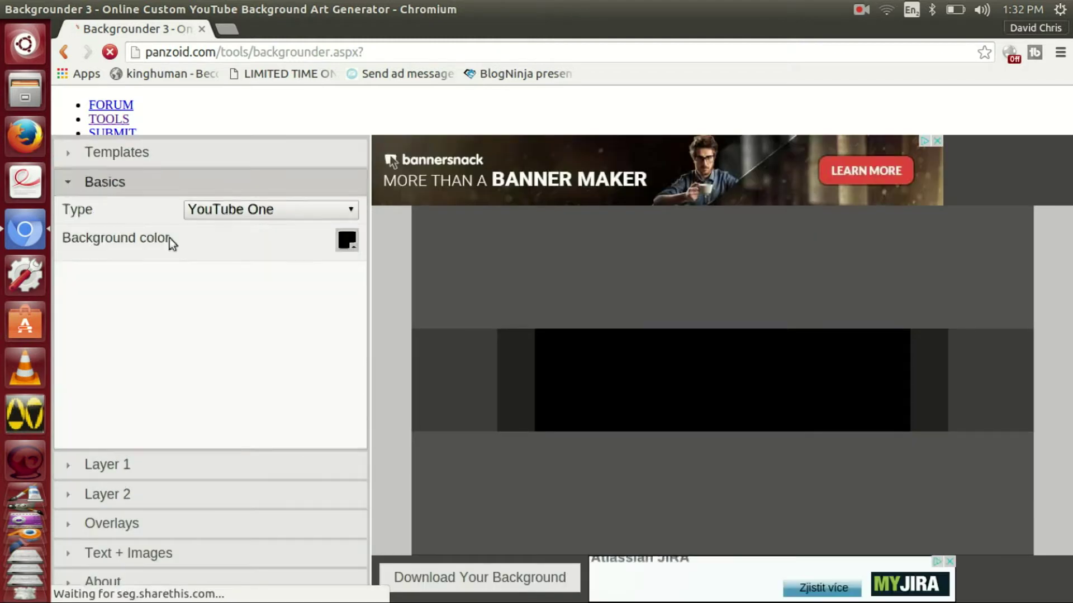
pyautogui.click(251, 213)
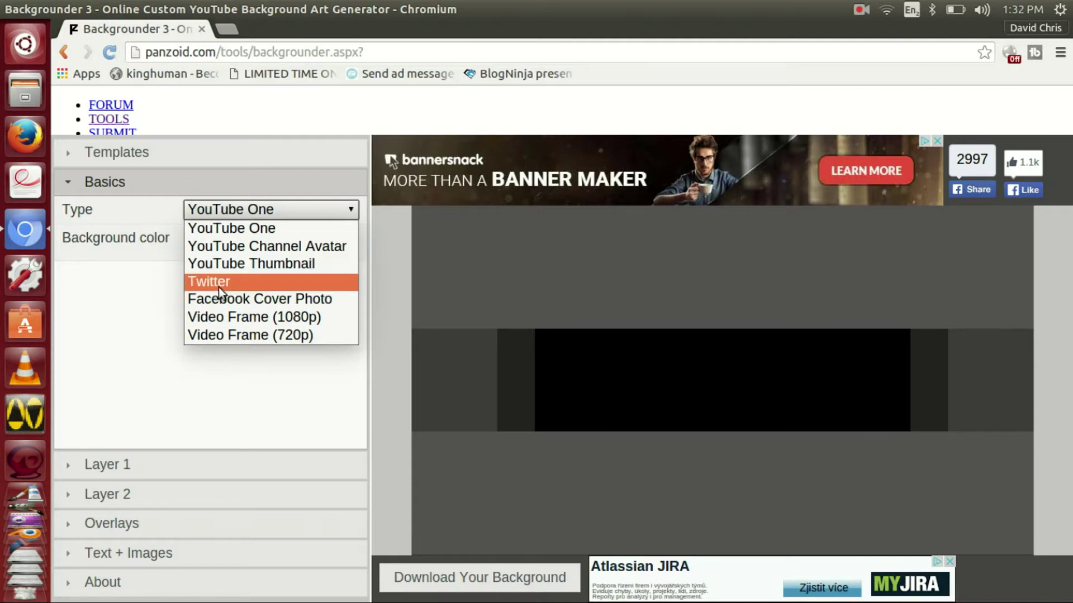
pyautogui.click(250, 246)
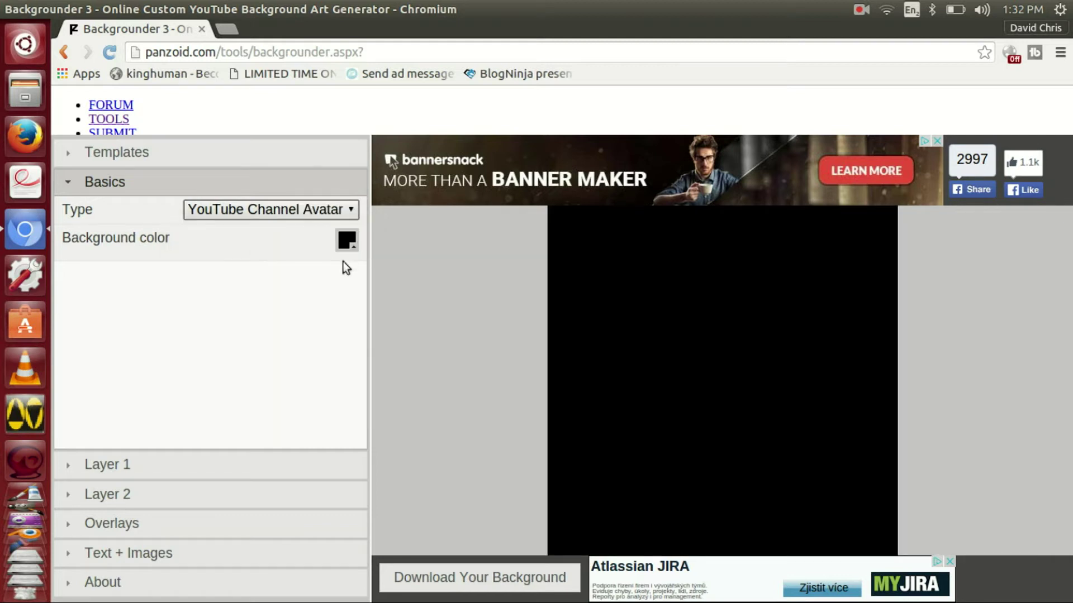
# Step: Make the avatar background solid green (13a600)
pyautogui.click(348, 239)
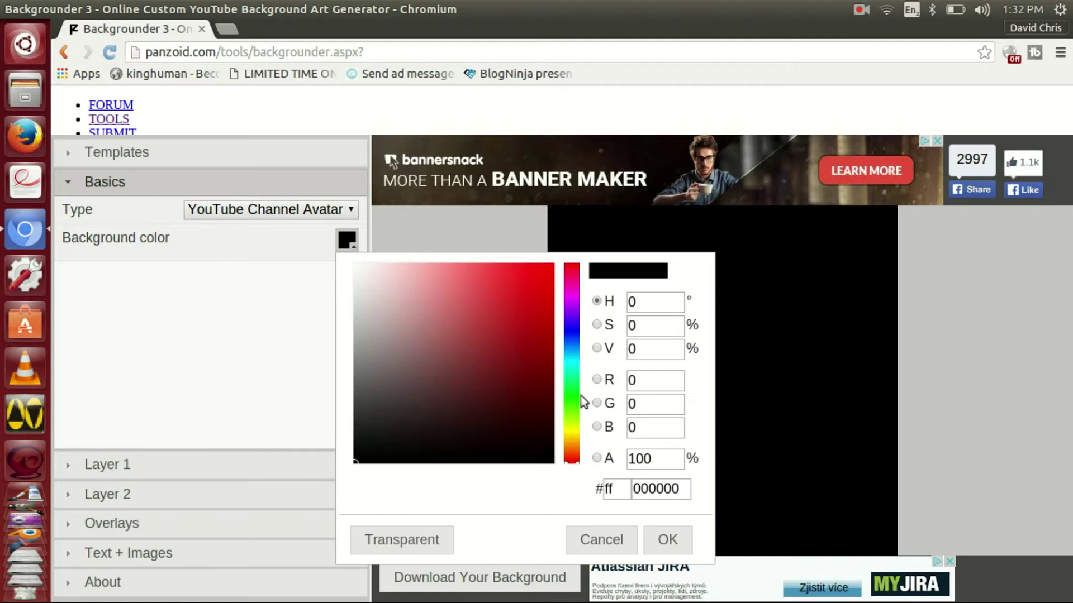
pyautogui.moveTo(573, 394); pyautogui.dragTo(573, 401)
pyautogui.click(553, 332)
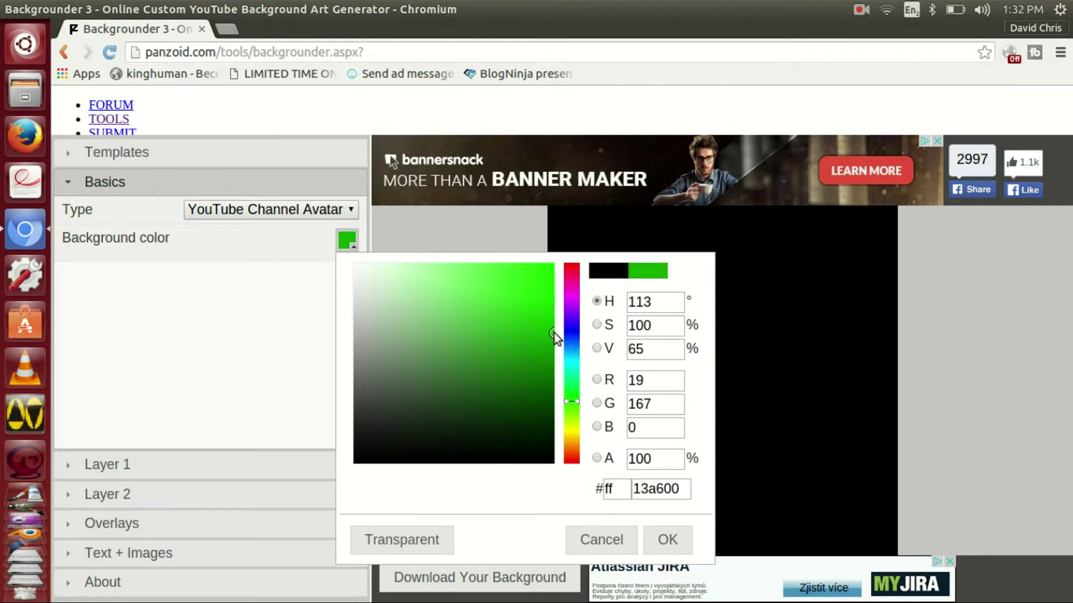
pyautogui.click(681, 540)
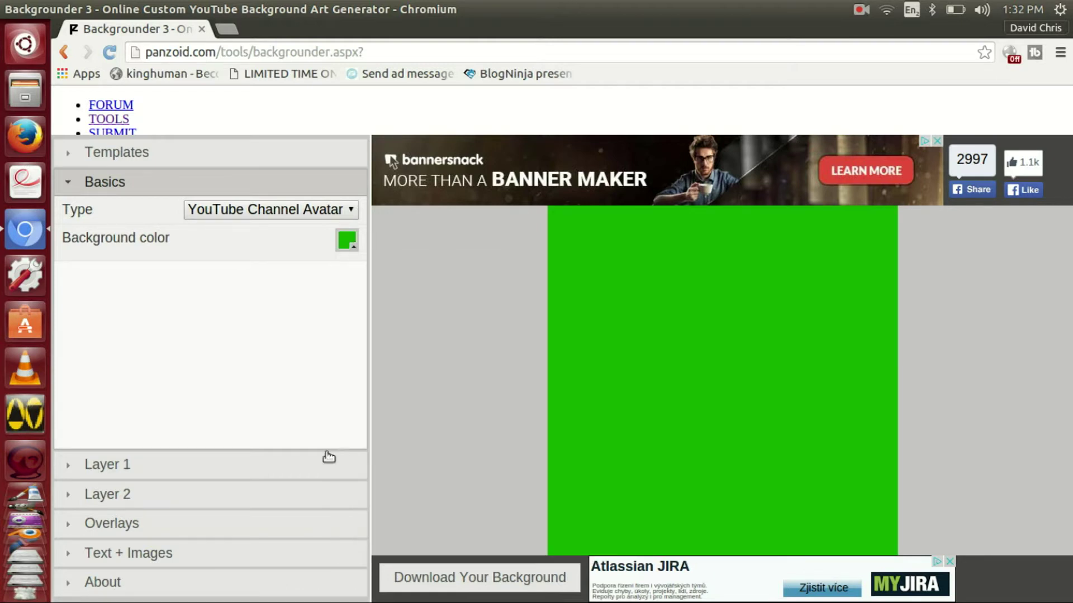
pyautogui.click(232, 466)
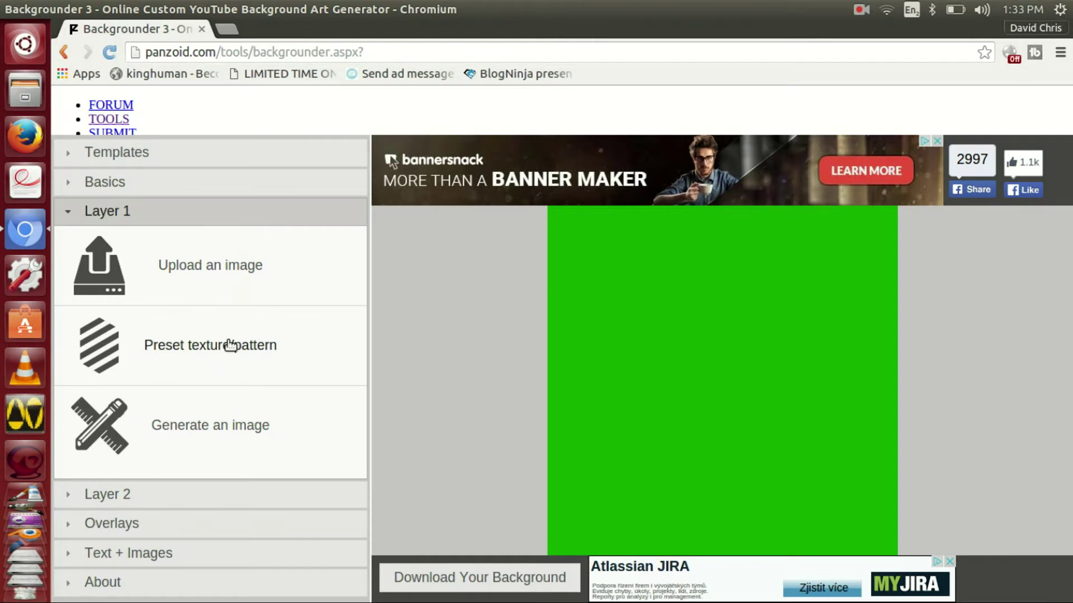
# Step: Give Layer 1 the diagonal tile preset pattern at 0.3 opacity
pyautogui.click(230, 344)
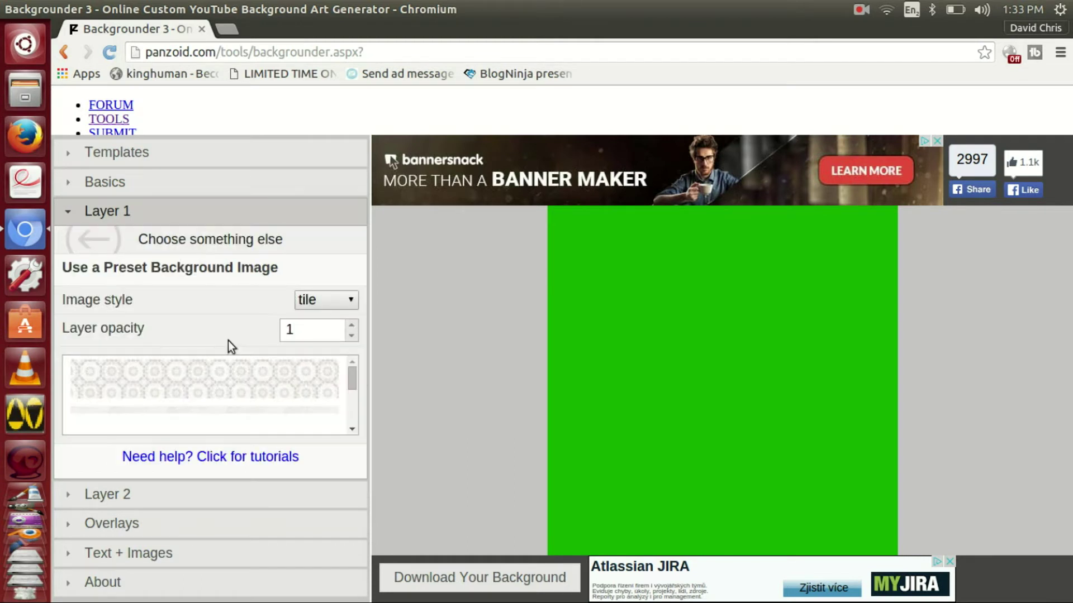
pyautogui.scroll(-2, 251, 398)
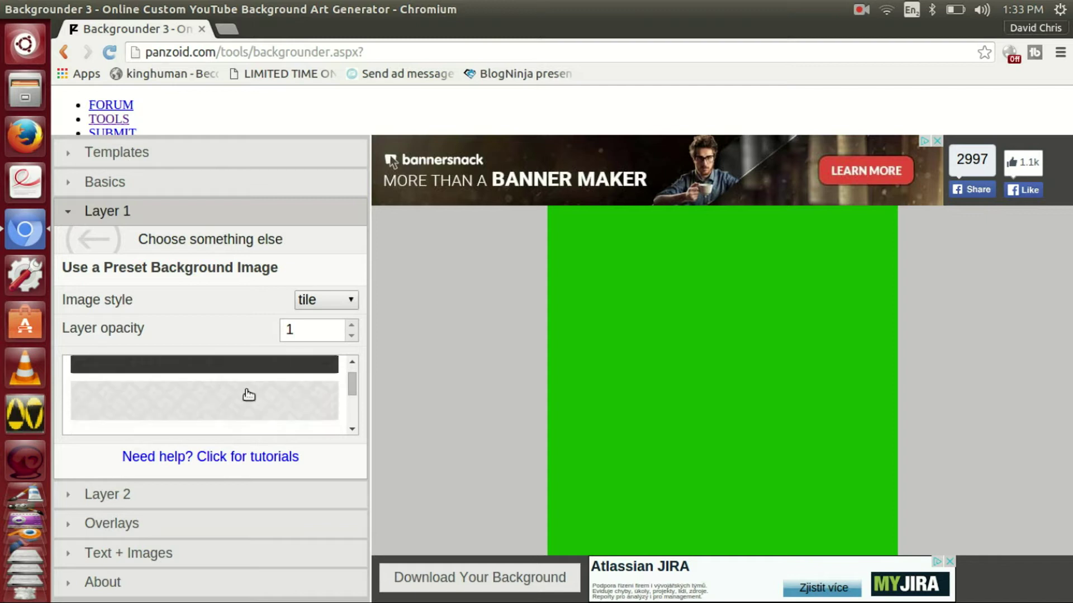
pyautogui.scroll(-1, 249, 394)
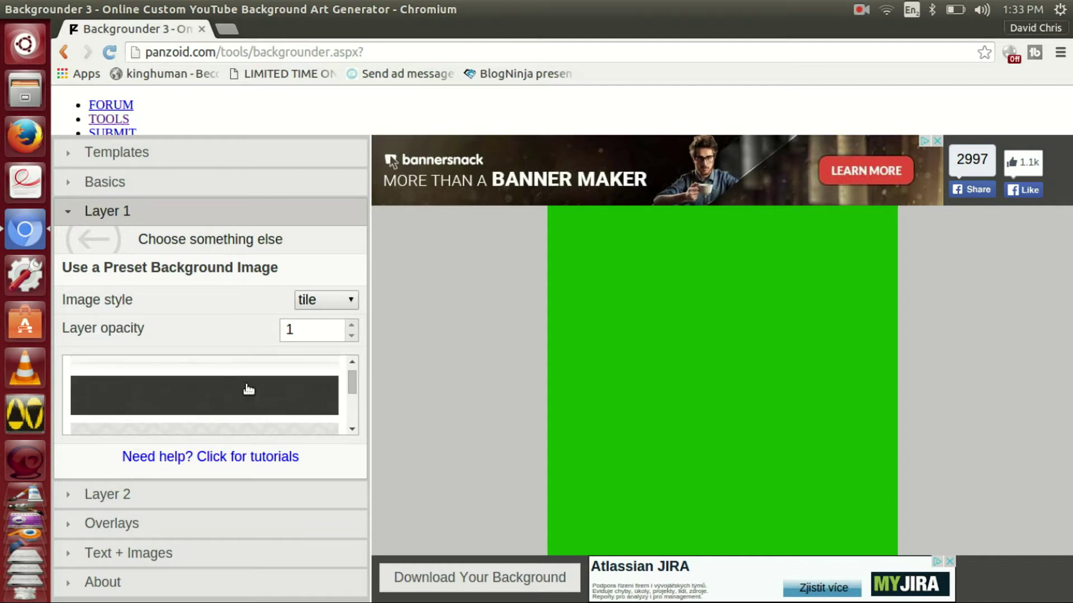
pyautogui.scroll(-1, 249, 391)
pyautogui.scroll(-1, 249, 389)
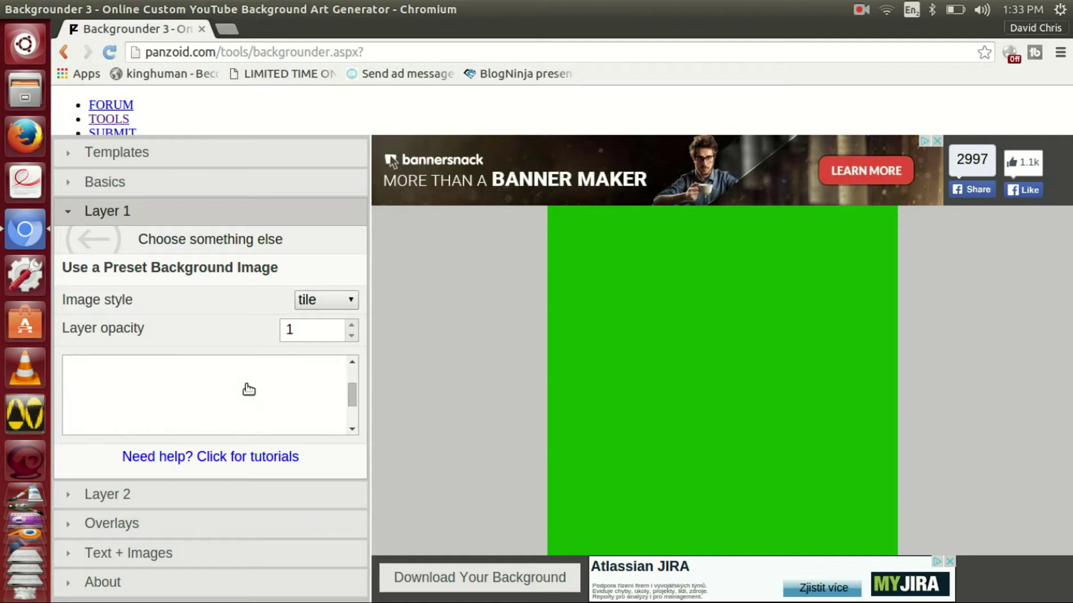
pyautogui.scroll(-1, 249, 390)
pyautogui.scroll(-1, 249, 392)
pyautogui.scroll(-1, 249, 394)
pyautogui.scroll(1, 248, 391)
pyautogui.scroll(1, 248, 390)
pyautogui.scroll(1, 248, 390)
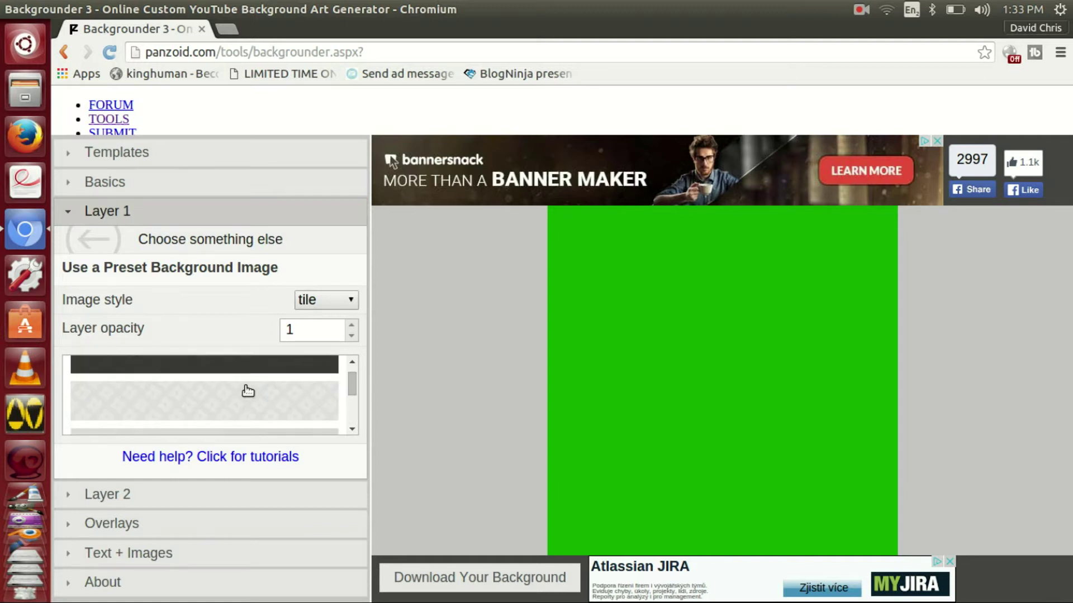
pyautogui.scroll(1, 249, 391)
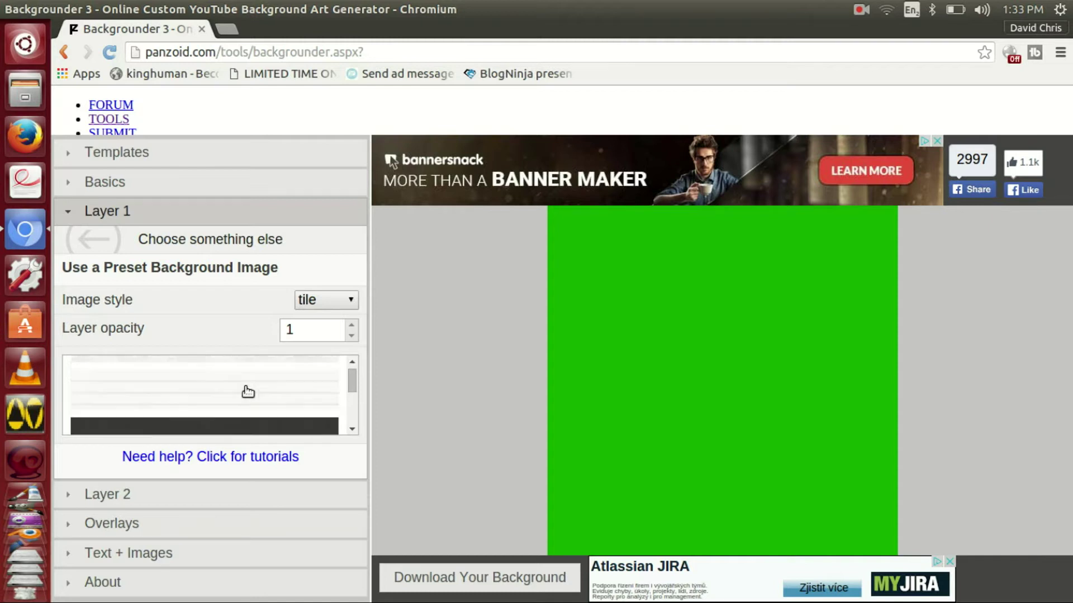
pyautogui.scroll(-1, 248, 391)
pyautogui.scroll(-1, 248, 392)
pyautogui.scroll(-1, 248, 392)
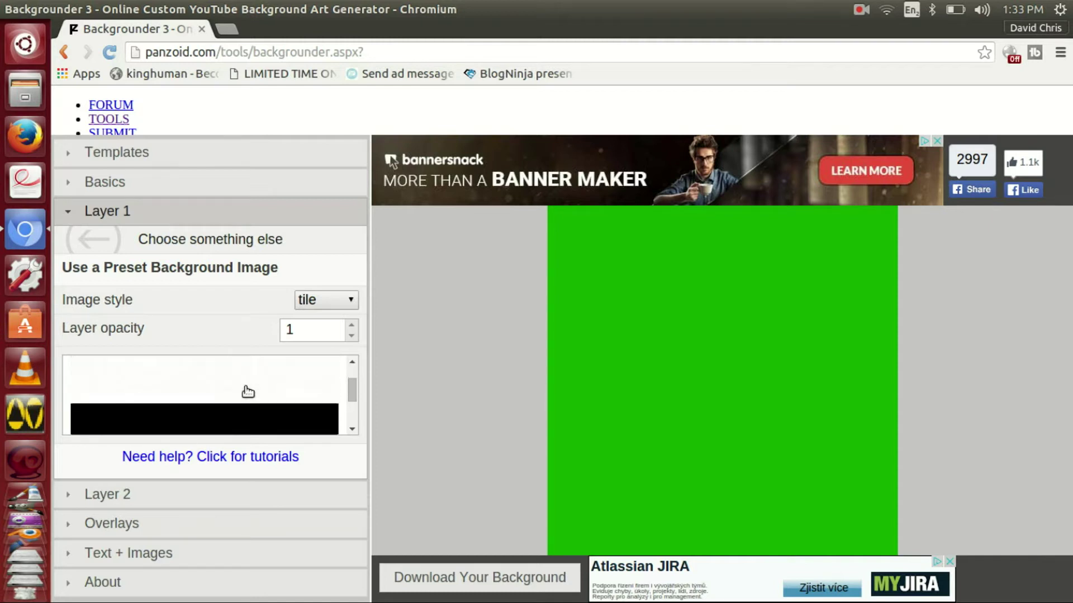
pyautogui.scroll(-1, 248, 392)
pyautogui.scroll(-1, 248, 391)
pyautogui.scroll(-1, 248, 391)
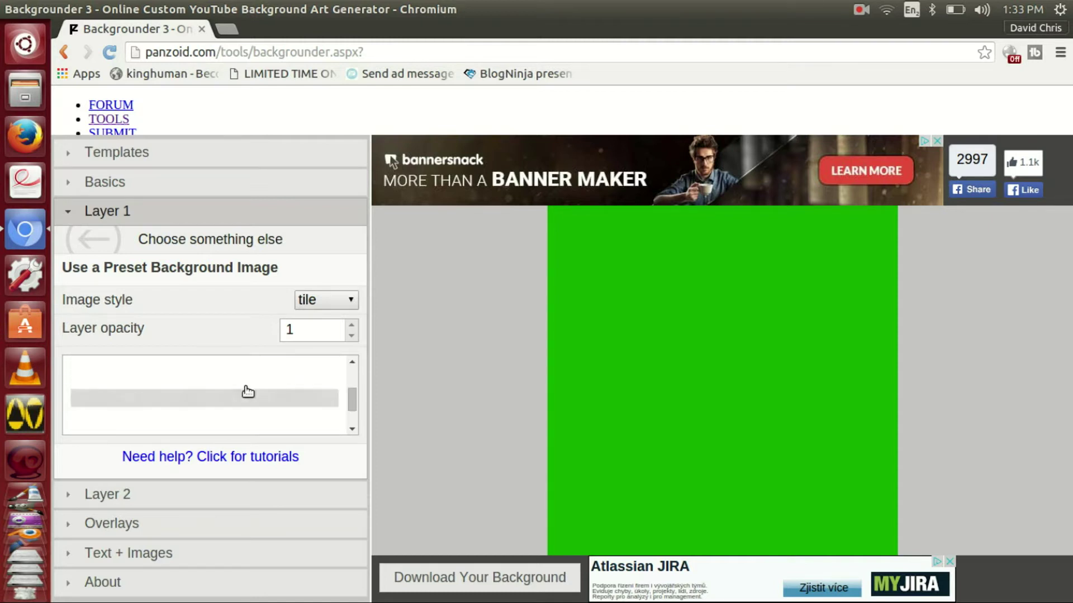
pyautogui.scroll(-1, 248, 392)
pyautogui.scroll(-1, 248, 391)
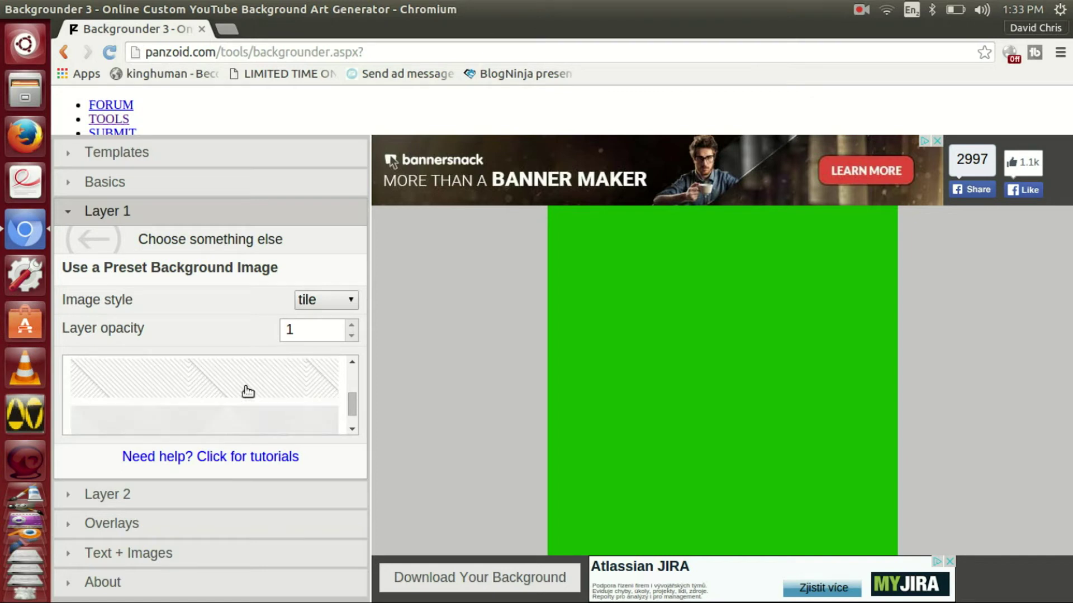
pyautogui.click(248, 391)
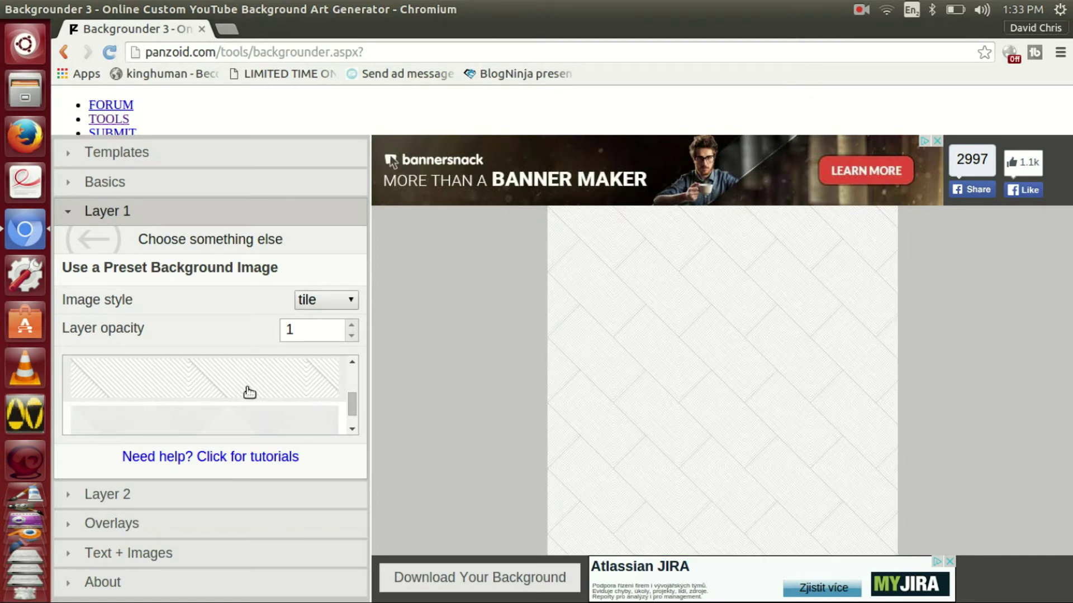
pyautogui.click(351, 336)
pyautogui.click(351, 336)
pyautogui.click(351, 337)
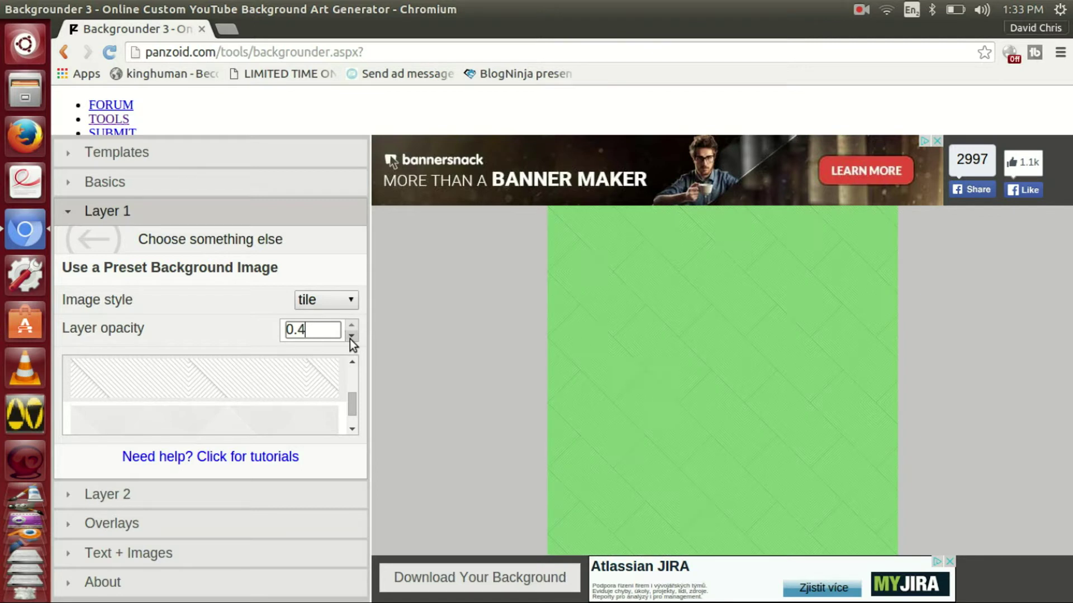
pyautogui.click(349, 339)
pyautogui.click(349, 339)
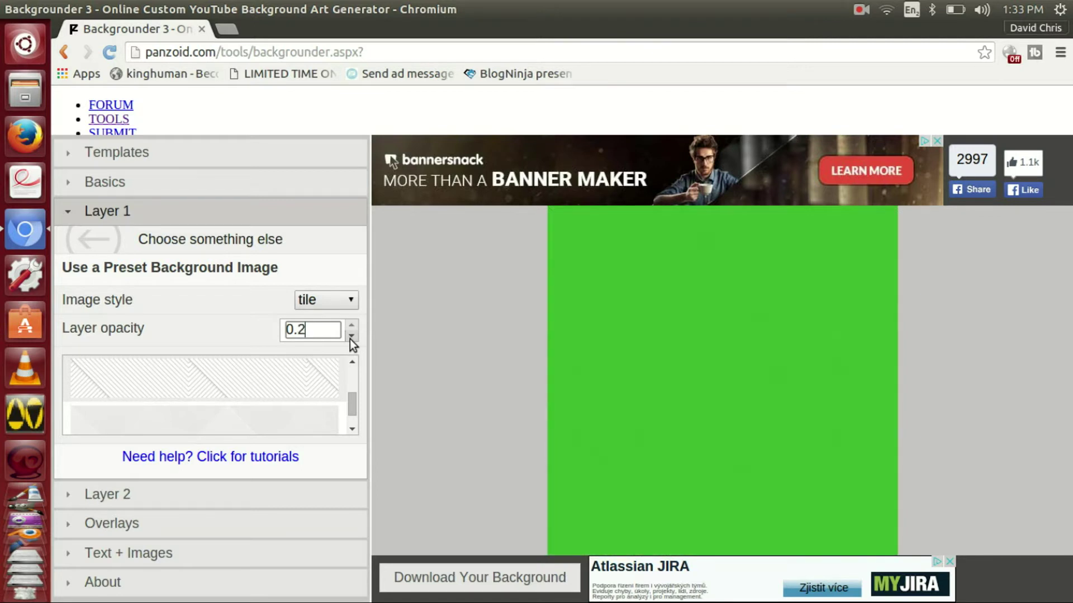
pyautogui.click(352, 327)
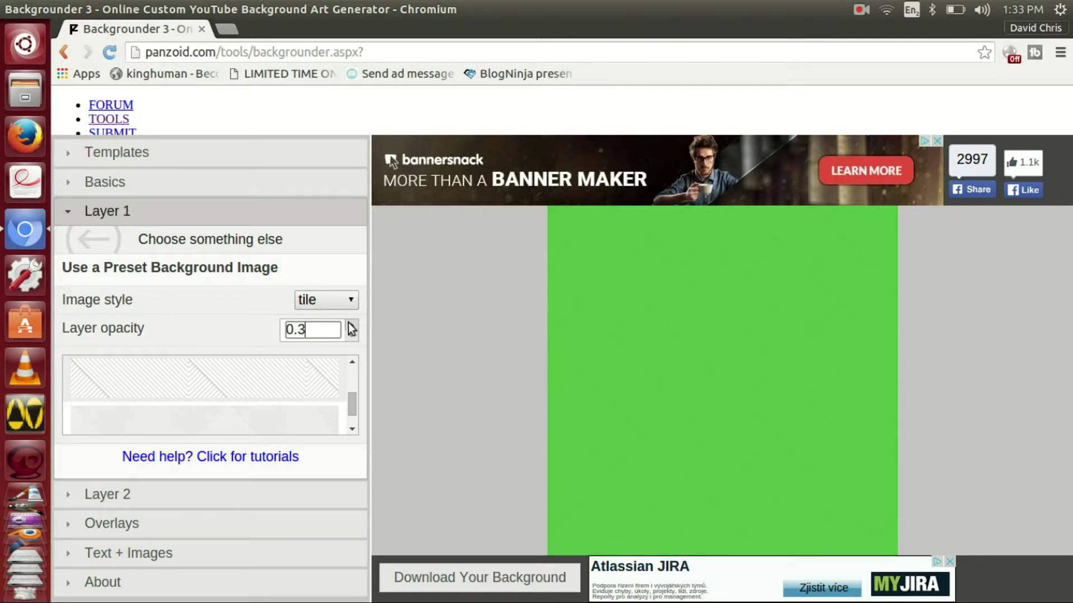
pyautogui.click(260, 496)
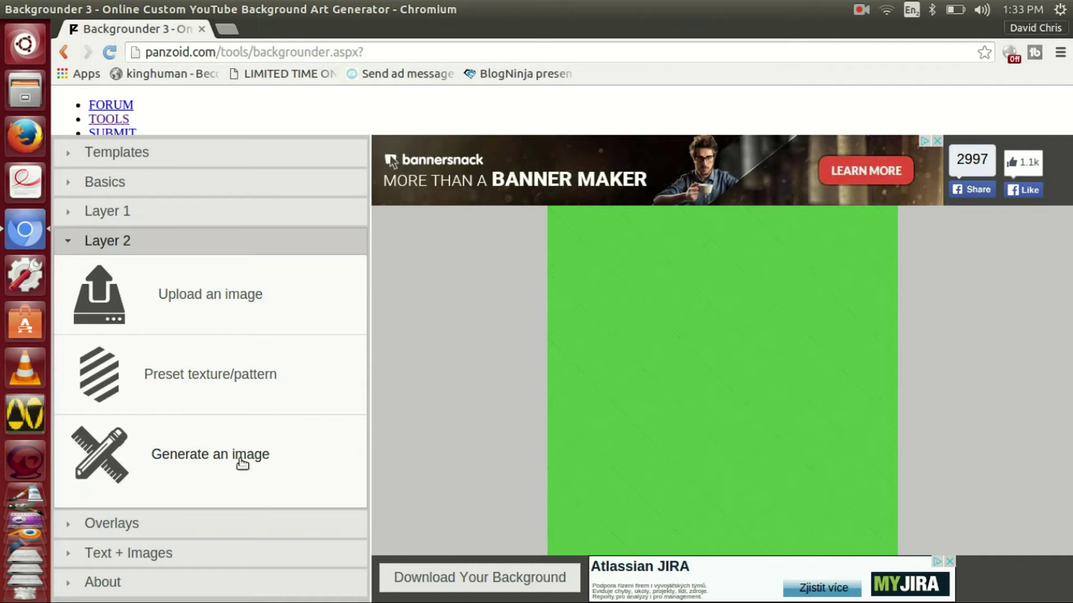
# Step: Make Layer 2 a generated gradient after briefly trying the lightning effect
pyautogui.click(242, 464)
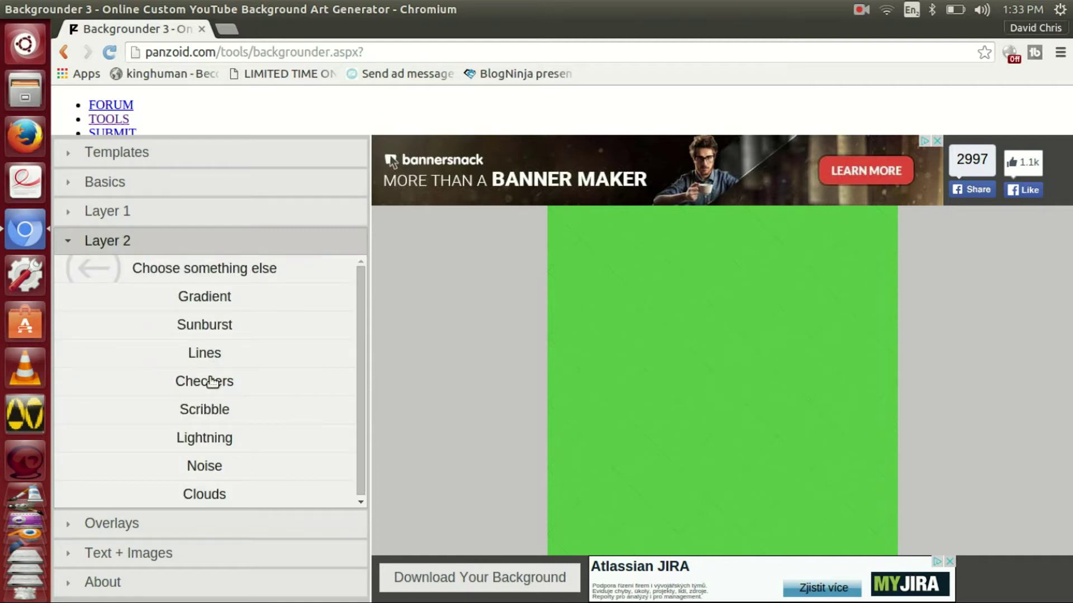
pyautogui.click(222, 437)
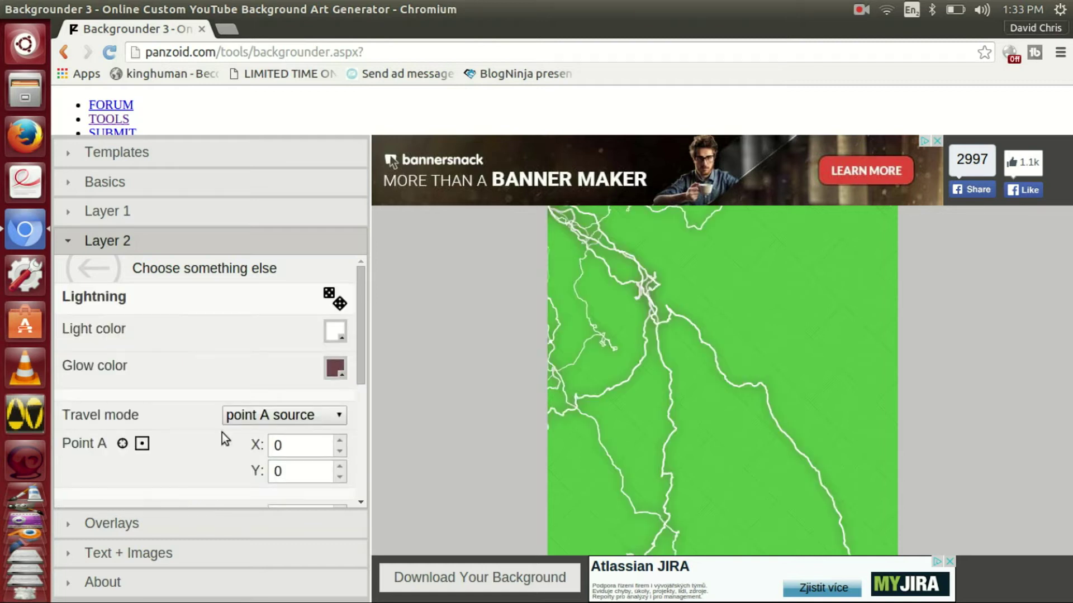
pyautogui.click(95, 270)
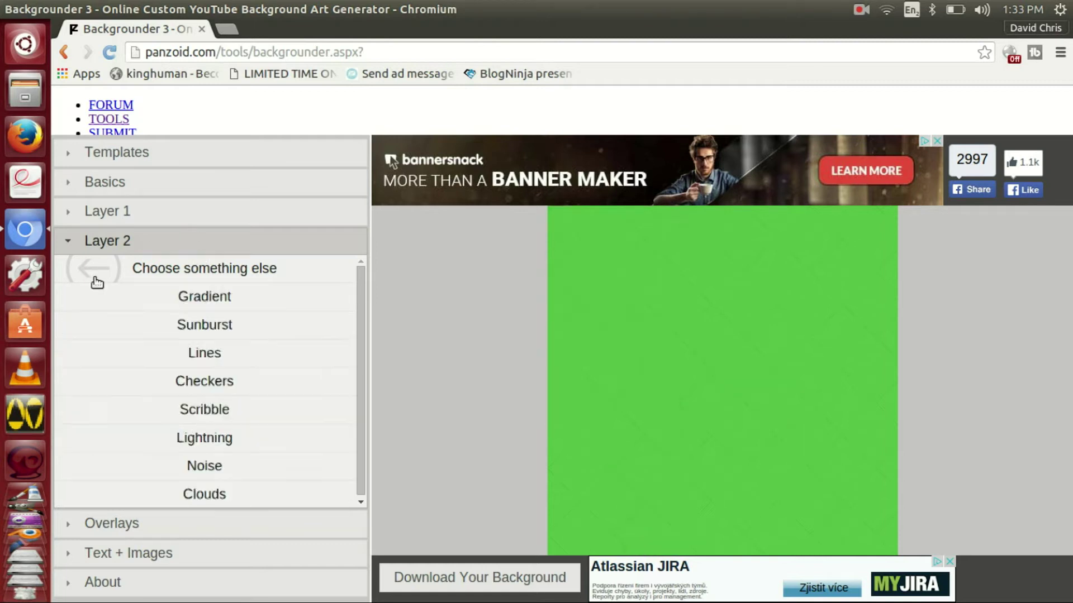
pyautogui.click(204, 299)
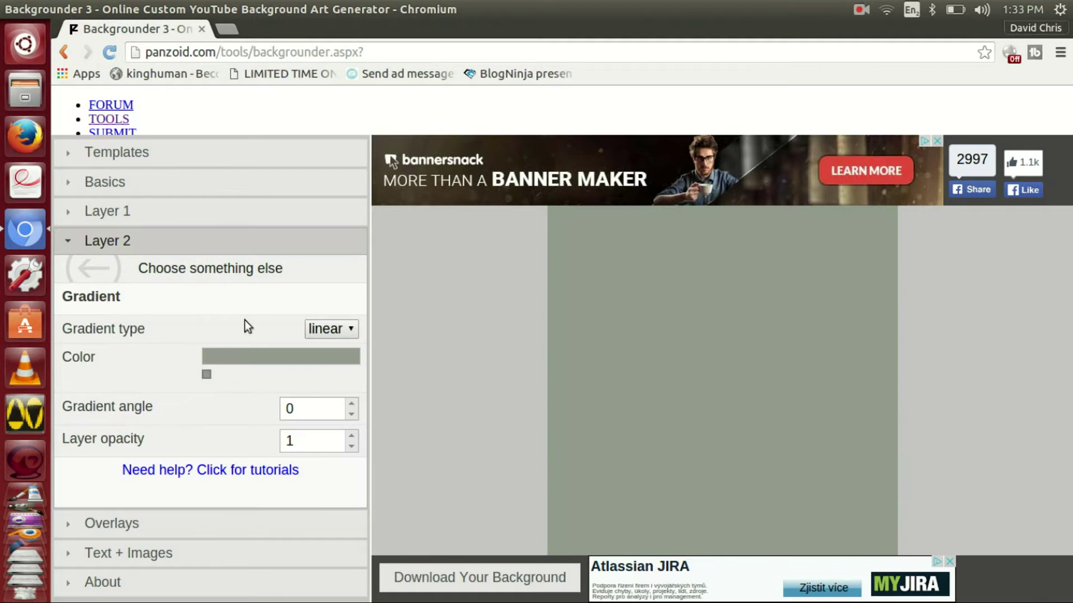
# Step: Set the gradient colour stop to bright green (70f700) and layer opacity to 0.3
pyautogui.click(205, 375)
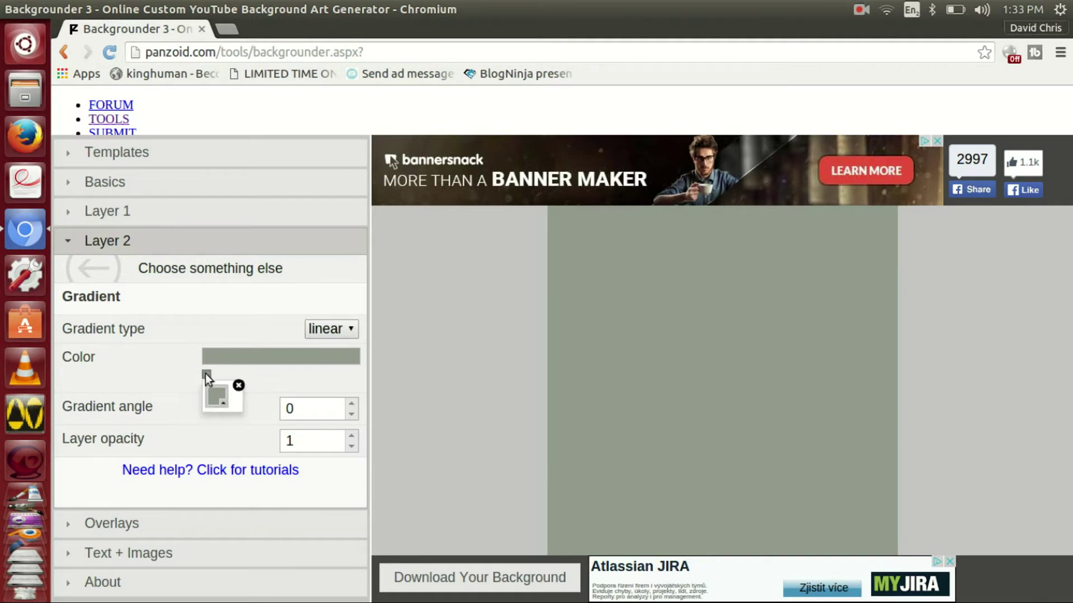
pyautogui.click(216, 397)
pyautogui.moveTo(251, 369)
pyautogui.mouseDown()
pyautogui.moveTo(408, 296)
pyautogui.moveTo(440, 307)
pyautogui.mouseUp()
pyautogui.click(536, 577)
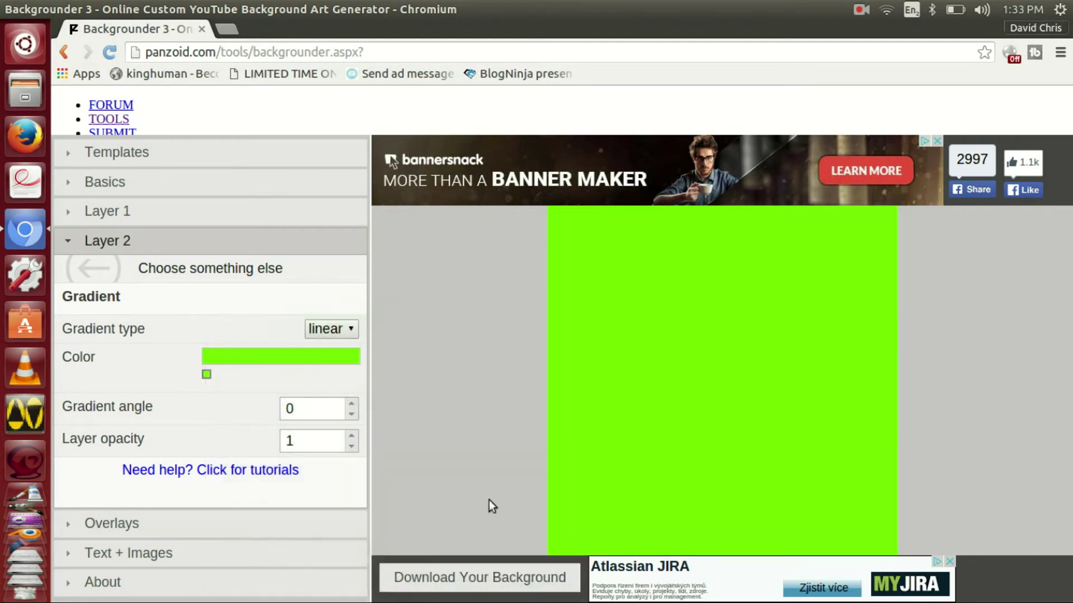
pyautogui.click(353, 449)
pyautogui.click(353, 448)
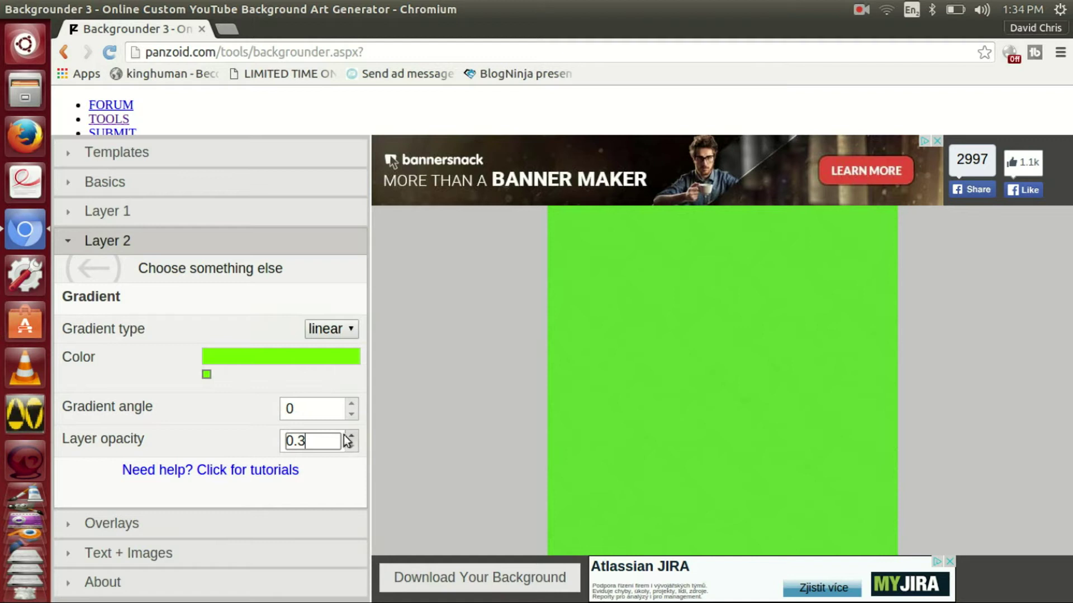
pyautogui.click(307, 522)
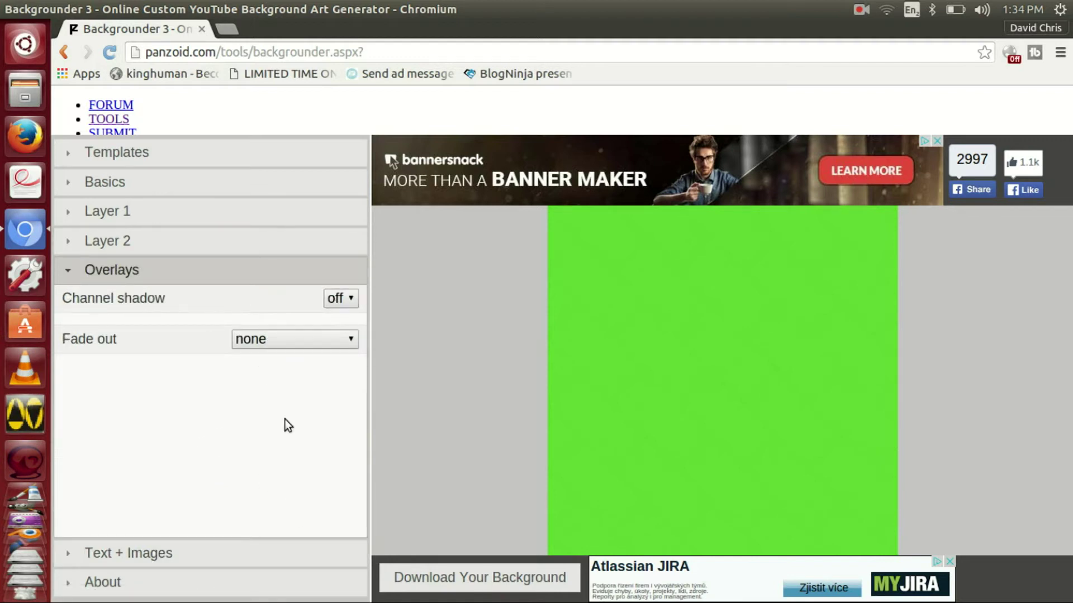
# Step: Fade the overlay out radially from center with a fade distance of 200
pyautogui.click(269, 339)
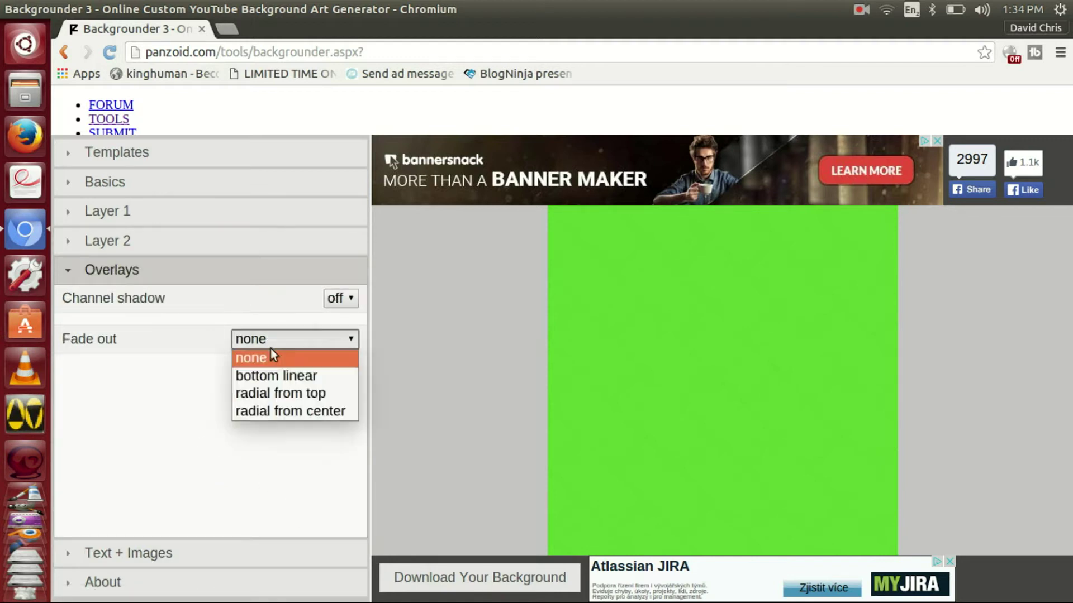
pyautogui.click(289, 414)
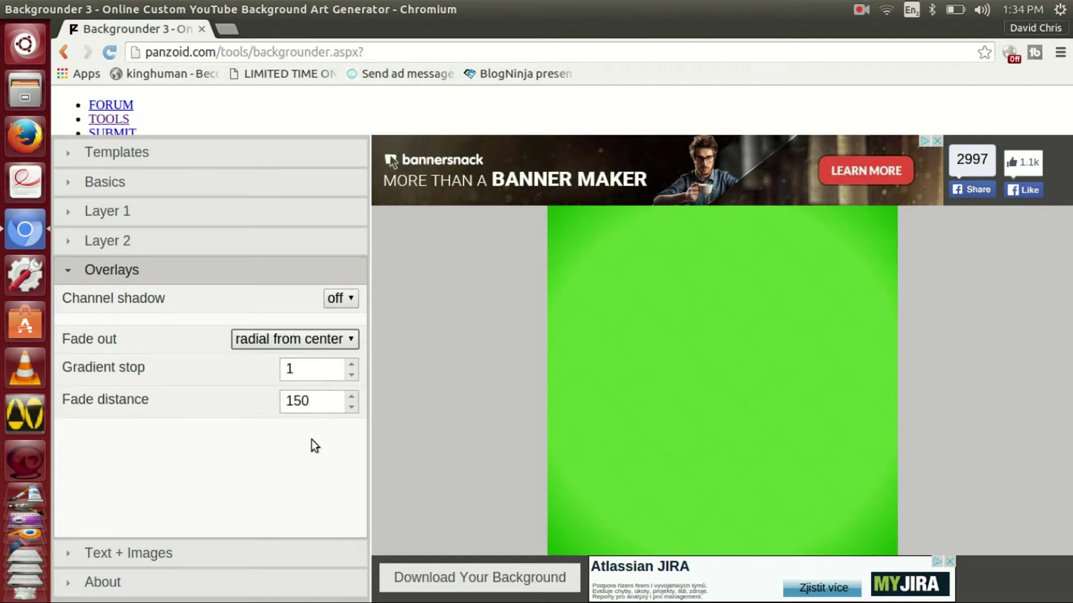
pyautogui.click(349, 396)
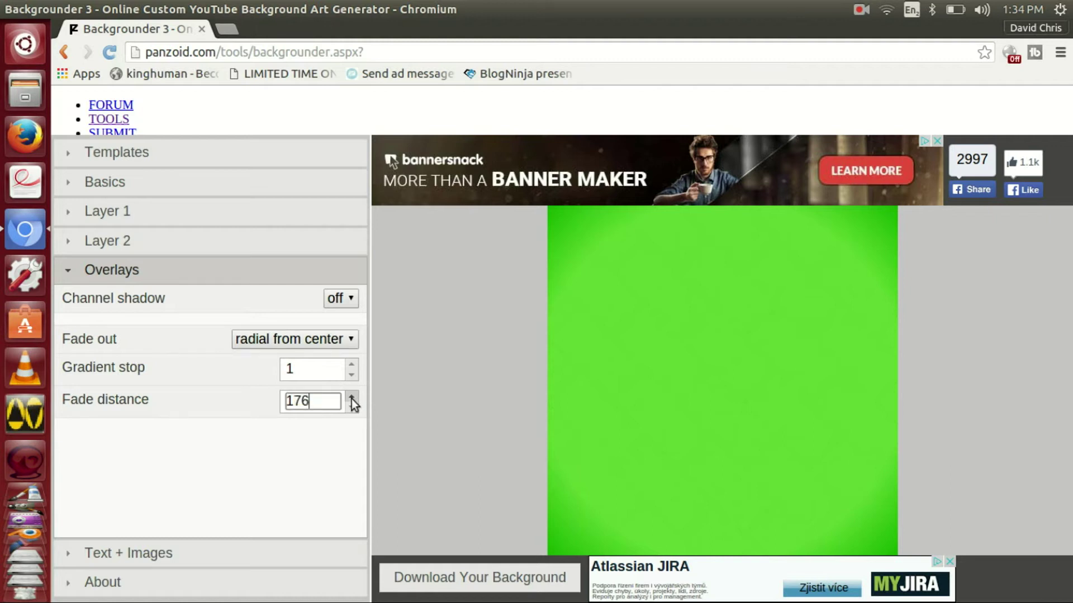
pyautogui.click(352, 408)
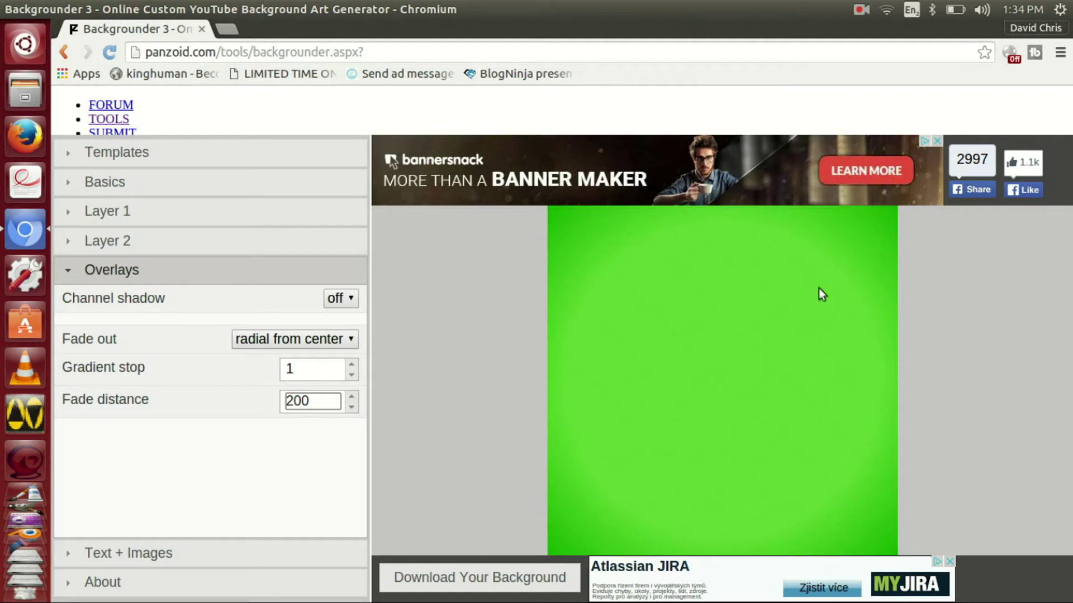
pyautogui.click(229, 556)
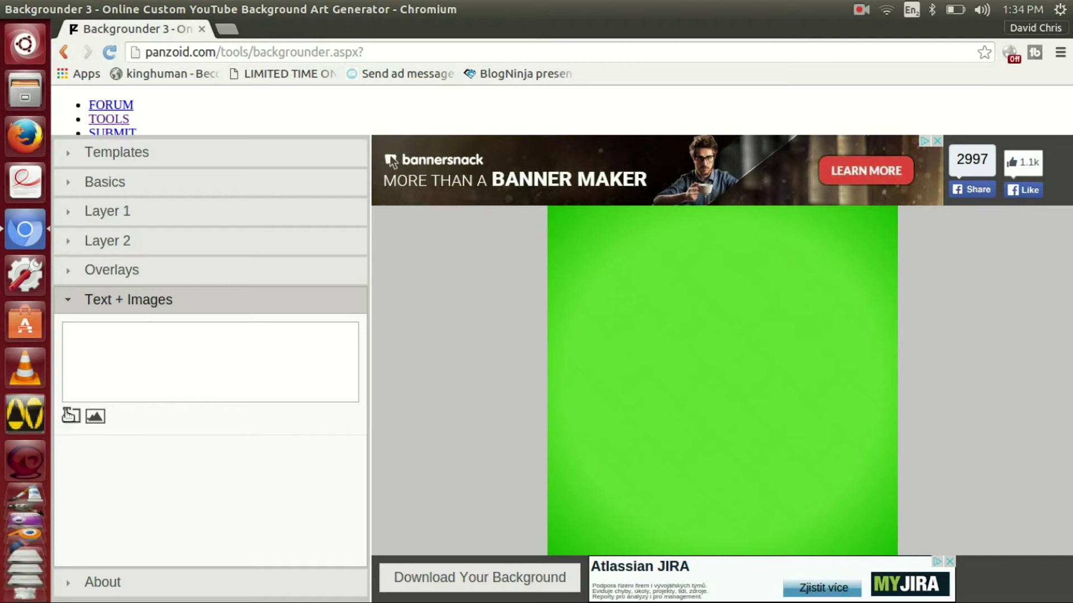
# Step: Add a text sprite and replace its 'panzoid' wording with T.W.D
pyautogui.click(71, 417)
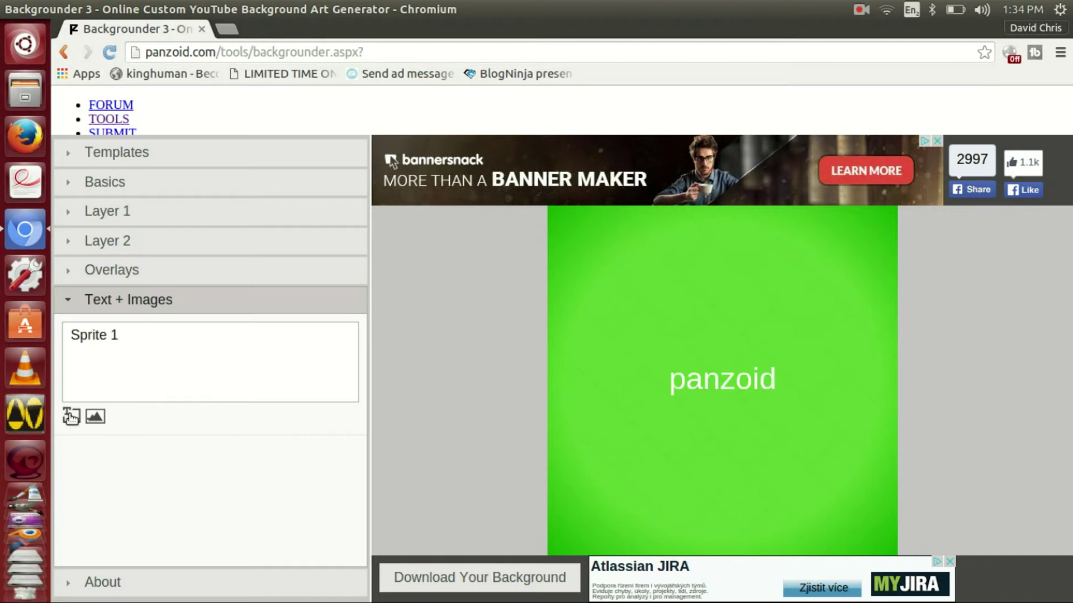
pyautogui.click(101, 341)
pyautogui.doubleClick(91, 453)
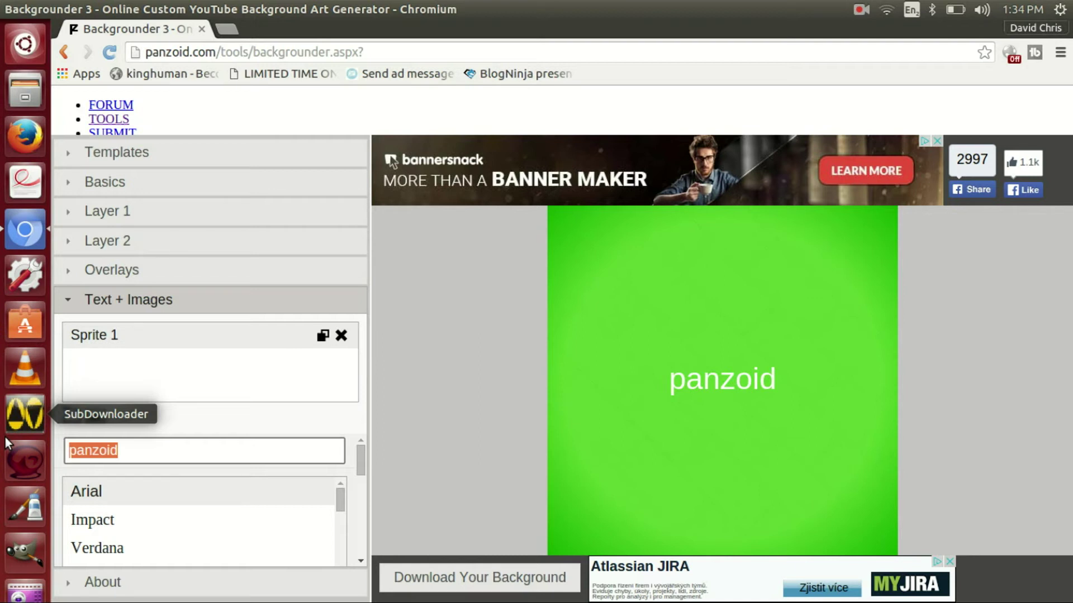
pyautogui.write('T.')
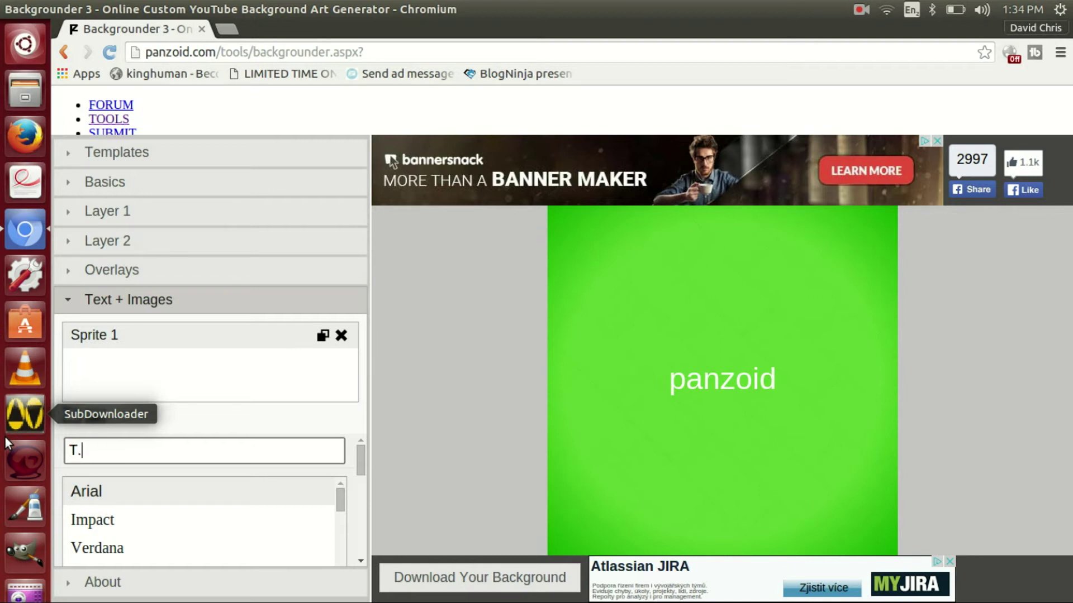
pyautogui.write('W.D')
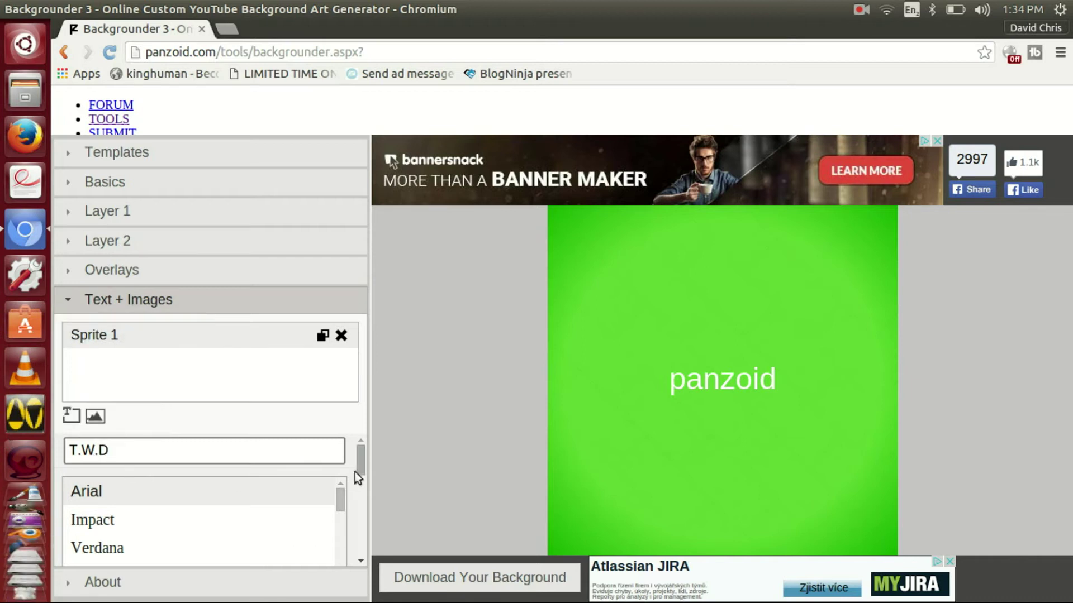
pyautogui.scroll(-1, 361, 480)
pyautogui.scroll(-3, 304, 479)
# Step: Try the Basica and Bebas fonts, then settle on ifinkyoufreeky for the text
pyautogui.click(306, 481)
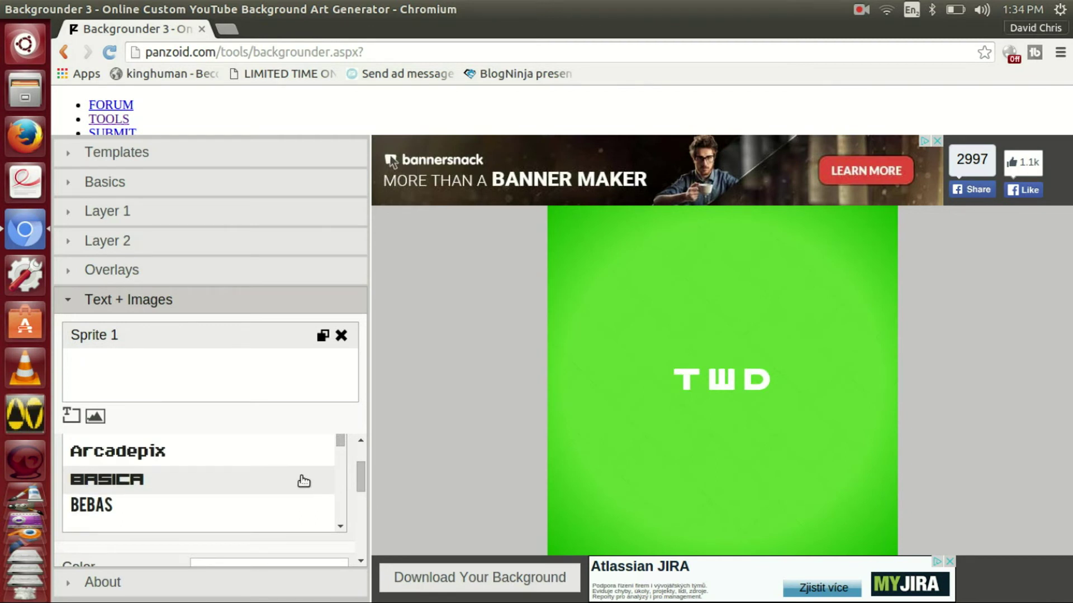
pyautogui.click(250, 505)
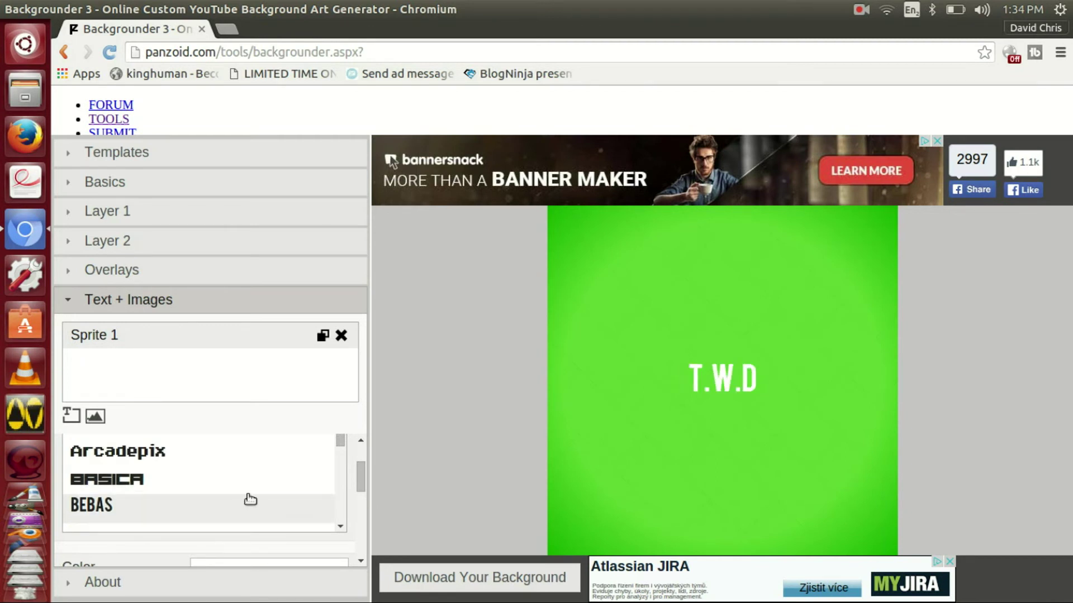
pyautogui.click(253, 486)
pyautogui.scroll(-2, 252, 485)
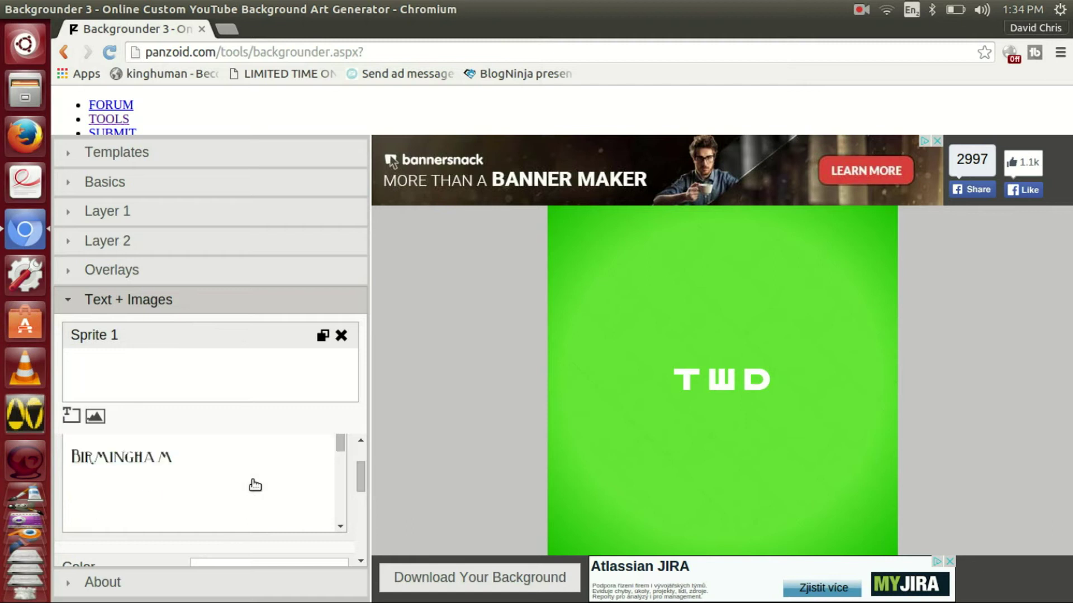
pyautogui.scroll(-1, 254, 485)
pyautogui.scroll(-1, 256, 485)
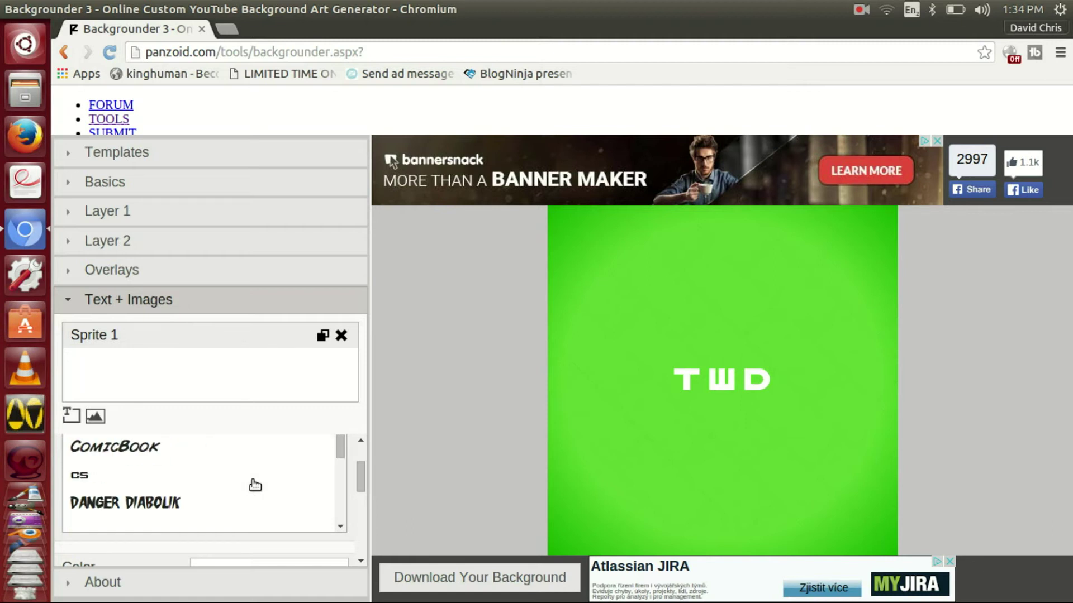
pyautogui.scroll(-1, 256, 485)
pyautogui.scroll(-1, 255, 484)
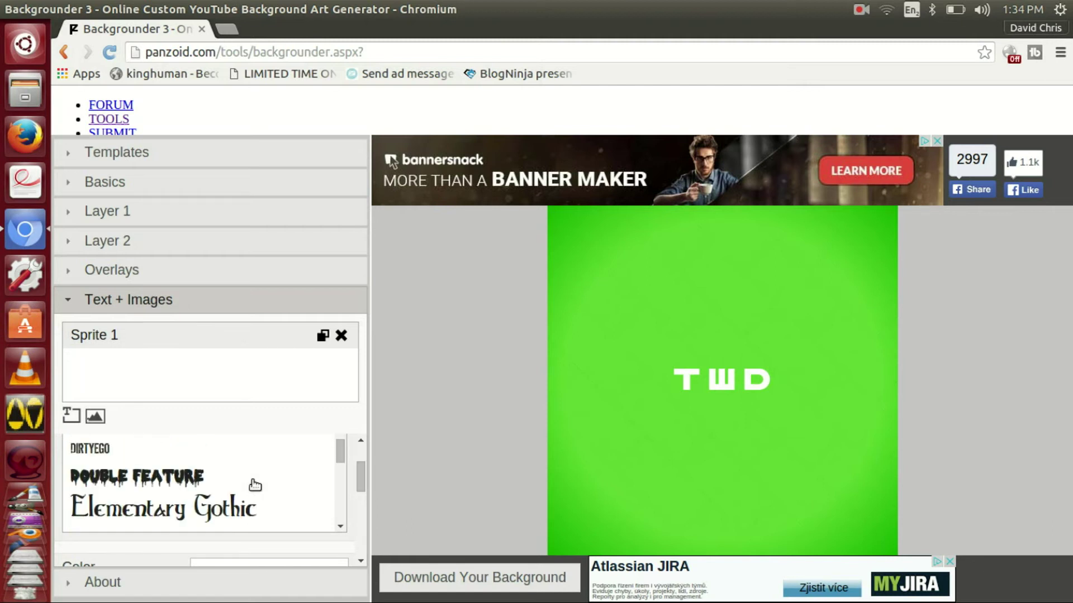
pyautogui.scroll(-1, 255, 485)
pyautogui.scroll(-1, 255, 485)
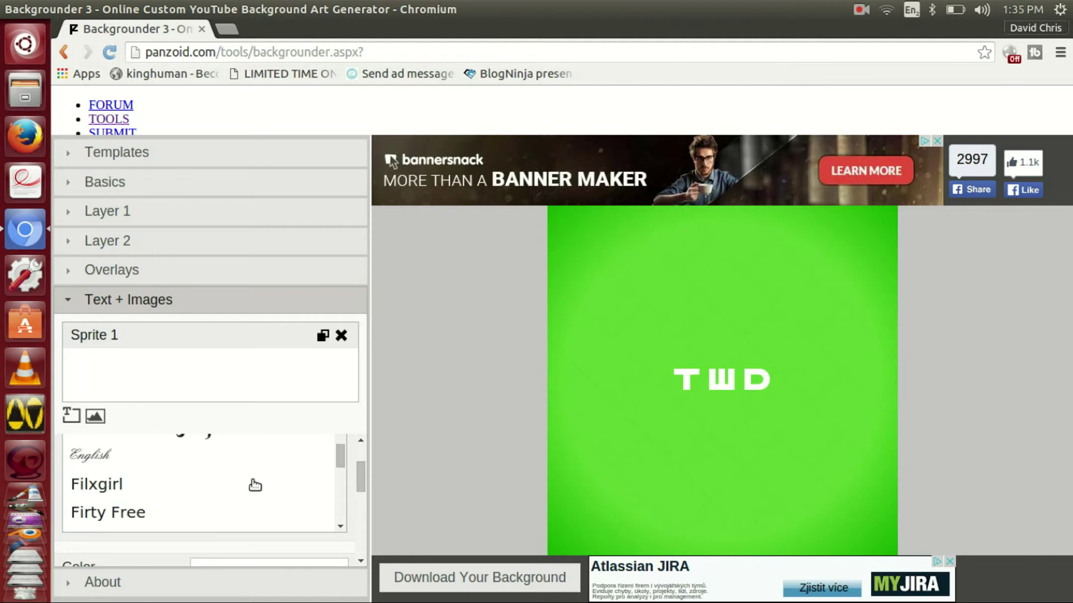
pyautogui.scroll(1, 255, 485)
pyautogui.scroll(1, 255, 485)
pyautogui.scroll(-2, 256, 485)
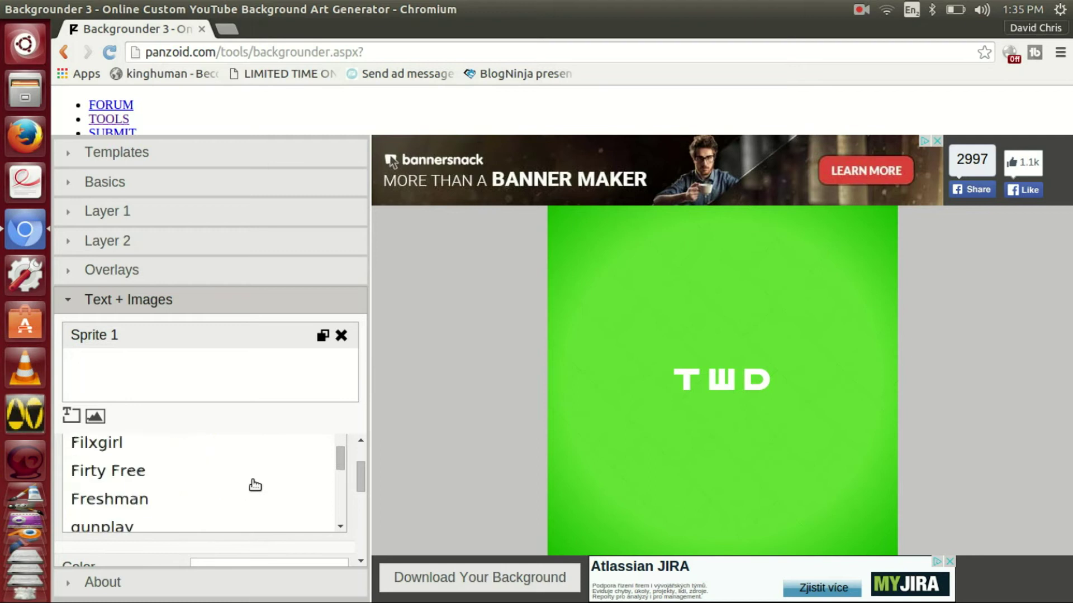
pyautogui.scroll(-1, 255, 485)
pyautogui.scroll(-1, 255, 485)
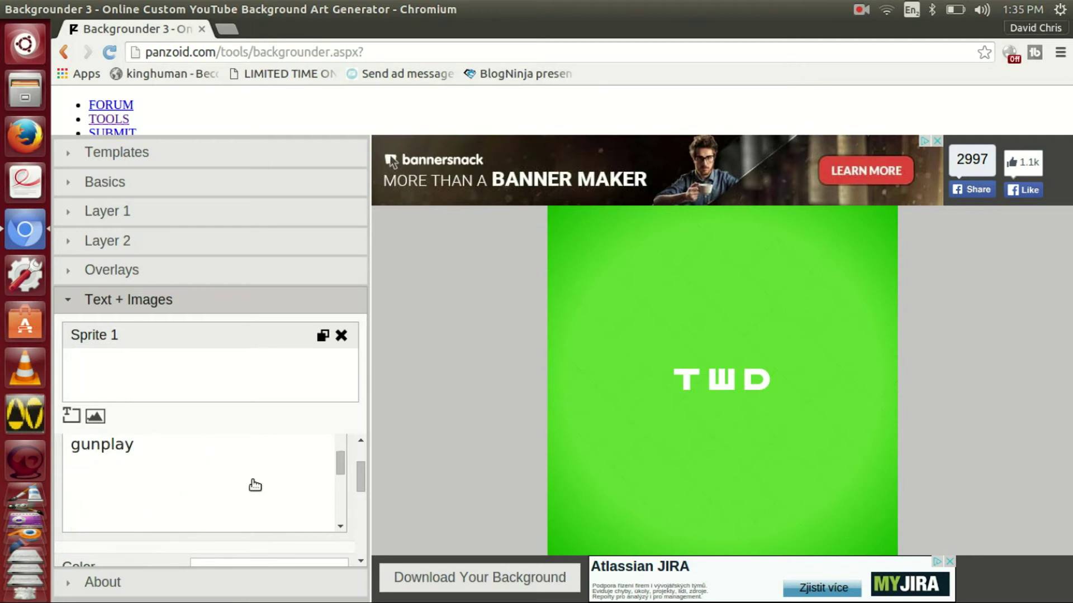
pyautogui.scroll(1, 255, 485)
pyautogui.scroll(-1, 255, 484)
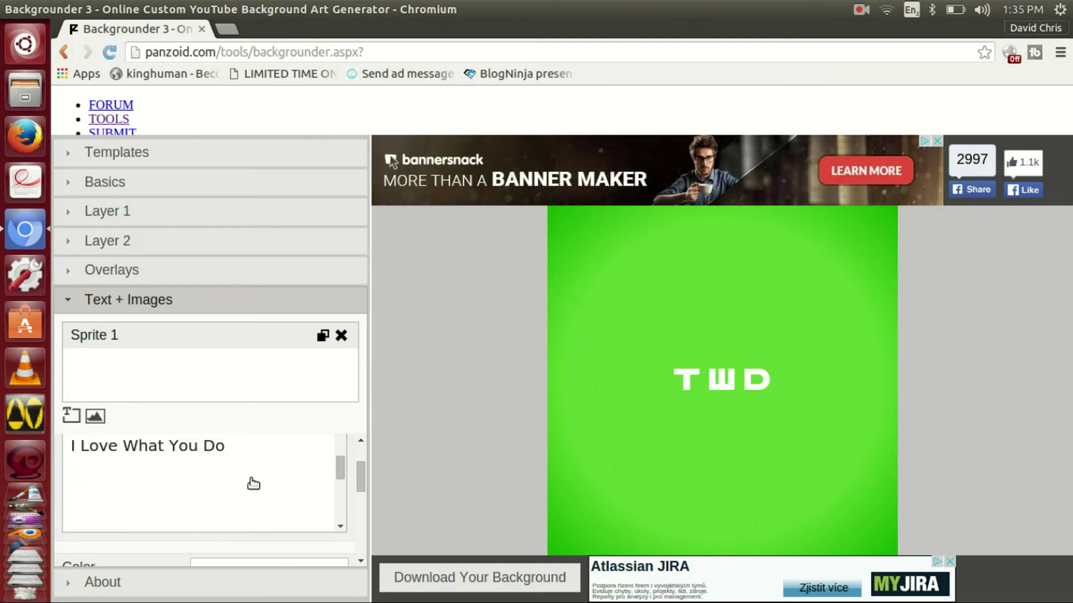
pyautogui.scroll(-1, 253, 484)
pyautogui.scroll(1, 253, 484)
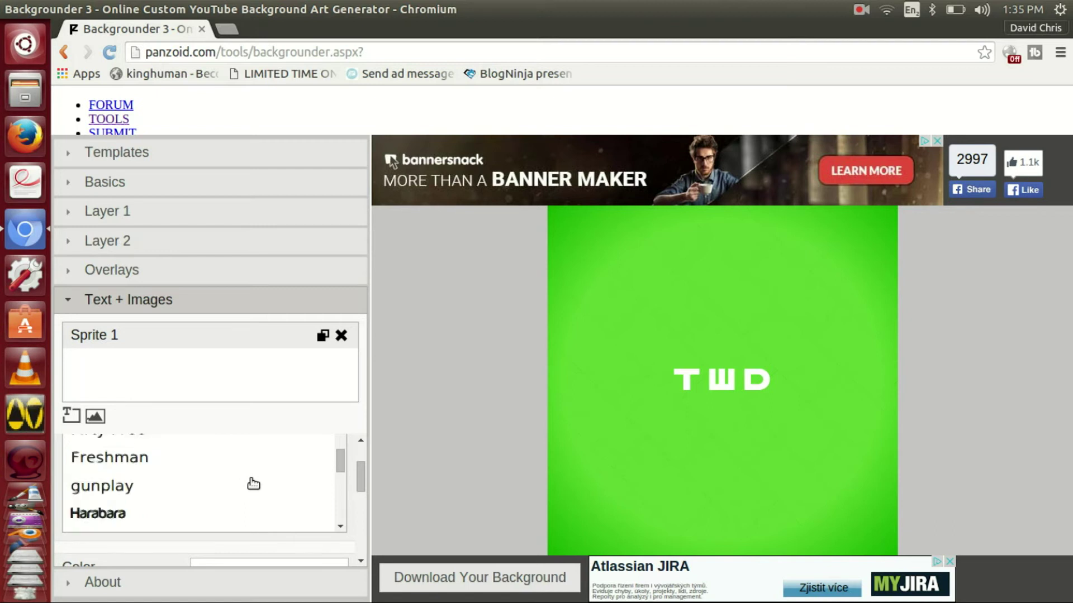
pyautogui.scroll(2, 253, 484)
pyautogui.scroll(3, 253, 483)
pyautogui.scroll(1, 253, 485)
pyautogui.scroll(1, 253, 483)
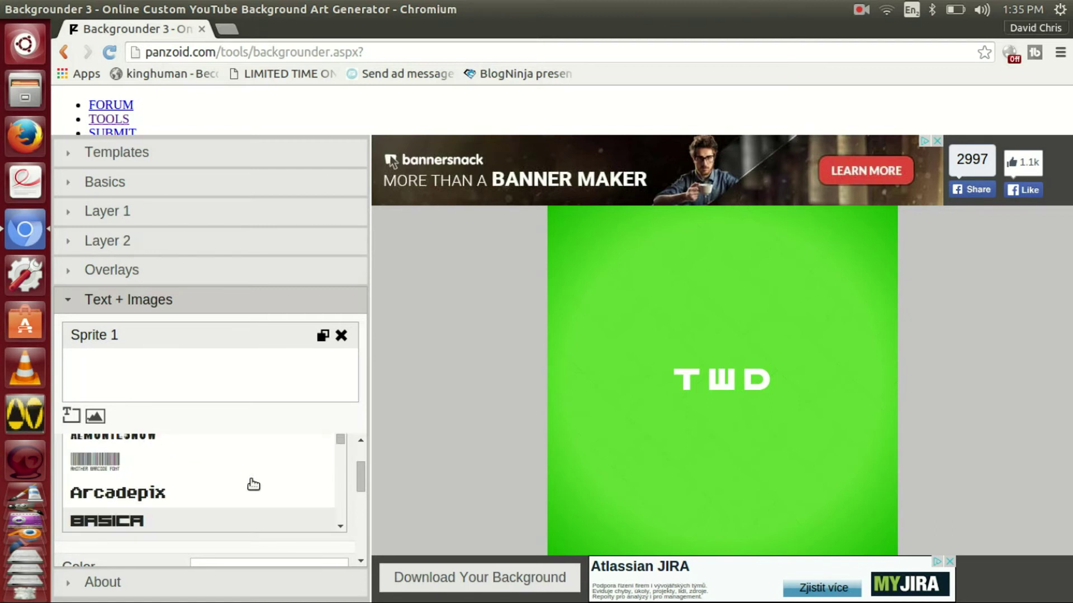
pyautogui.scroll(-2, 253, 483)
pyautogui.scroll(-2, 254, 484)
pyautogui.scroll(-1, 251, 484)
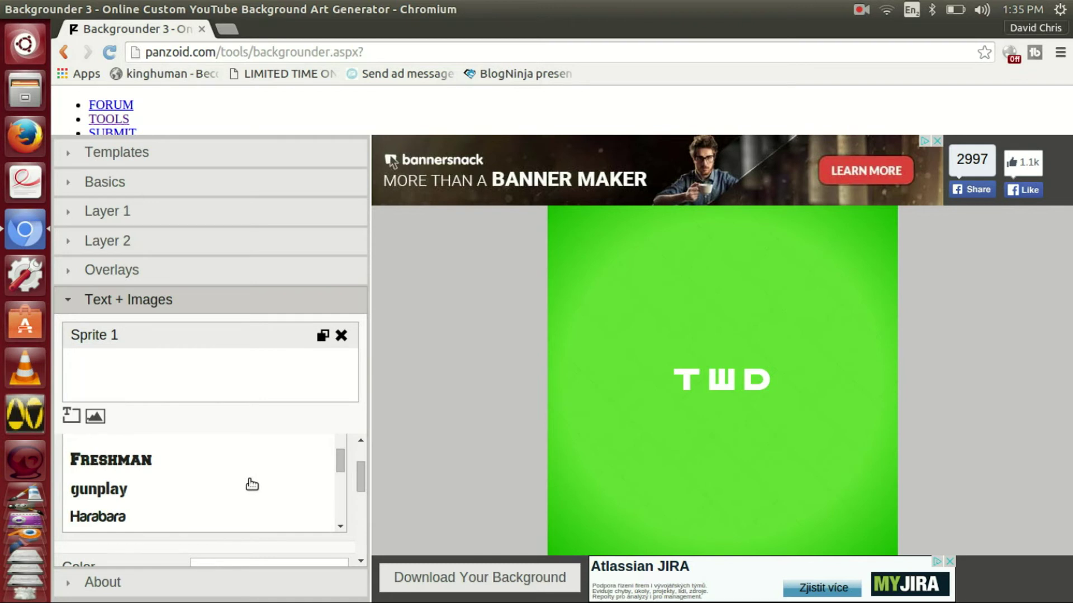
pyautogui.scroll(-2, 252, 485)
pyautogui.scroll(-1, 252, 485)
pyautogui.scroll(1, 252, 485)
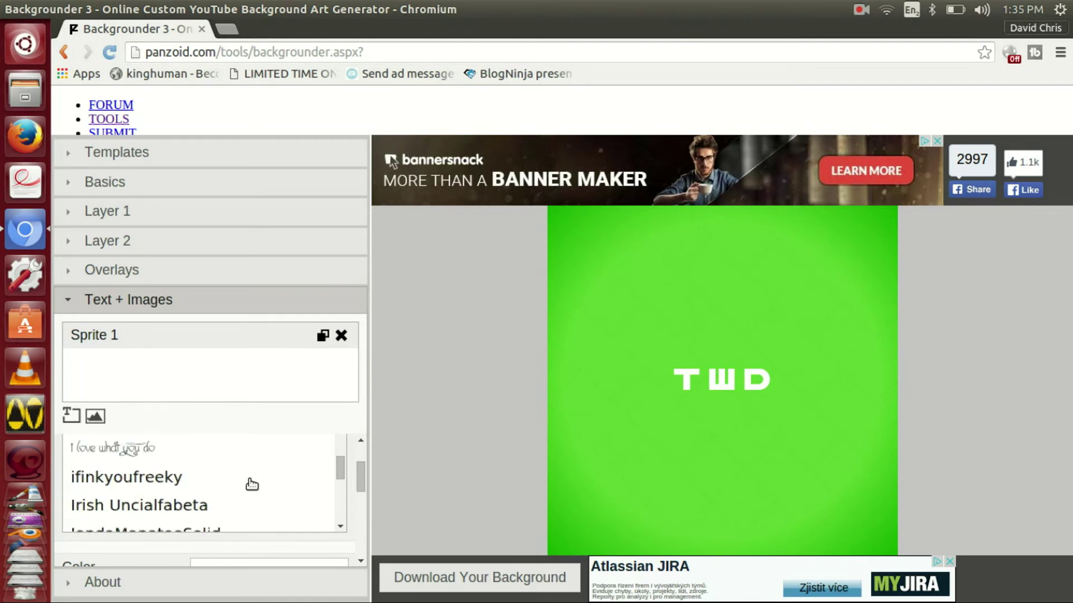
pyautogui.click(172, 486)
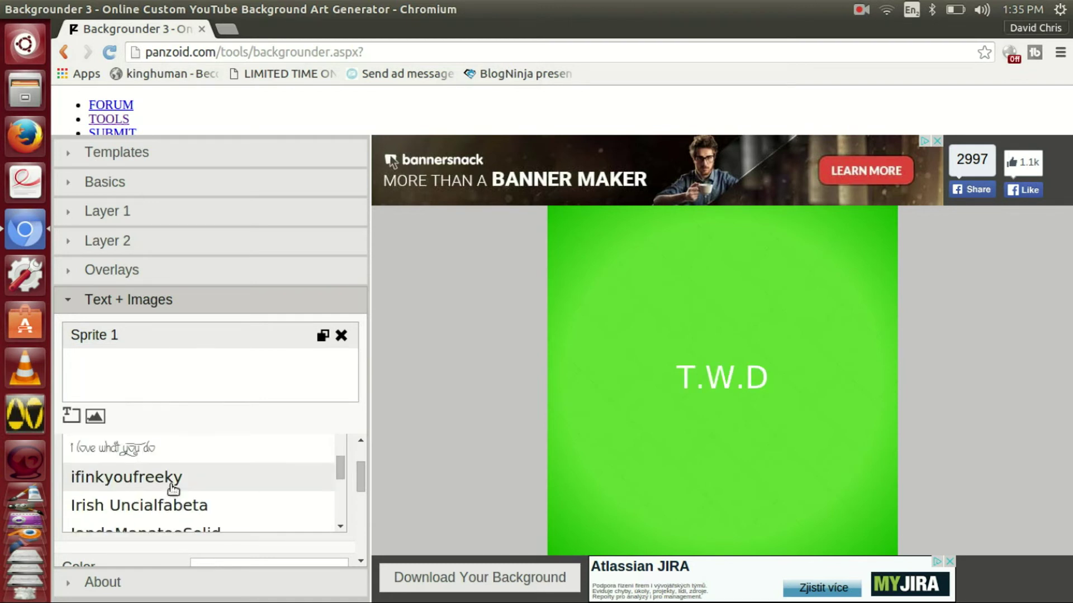
pyautogui.scroll(-1, 172, 487)
pyautogui.scroll(-1, 189, 498)
pyautogui.scroll(2, 190, 499)
pyautogui.scroll(1, 192, 501)
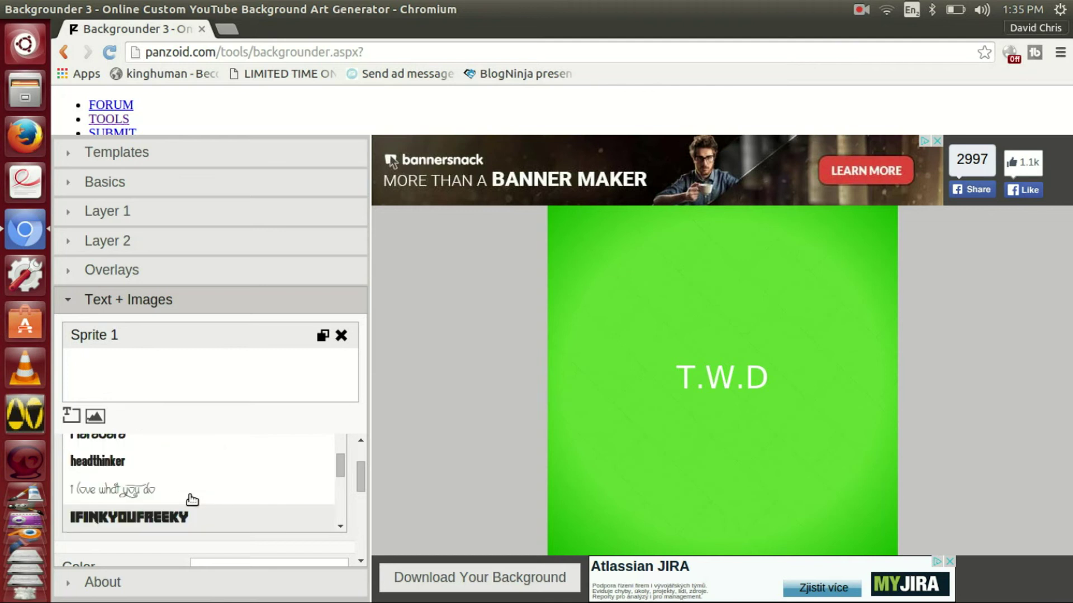
pyautogui.click(176, 524)
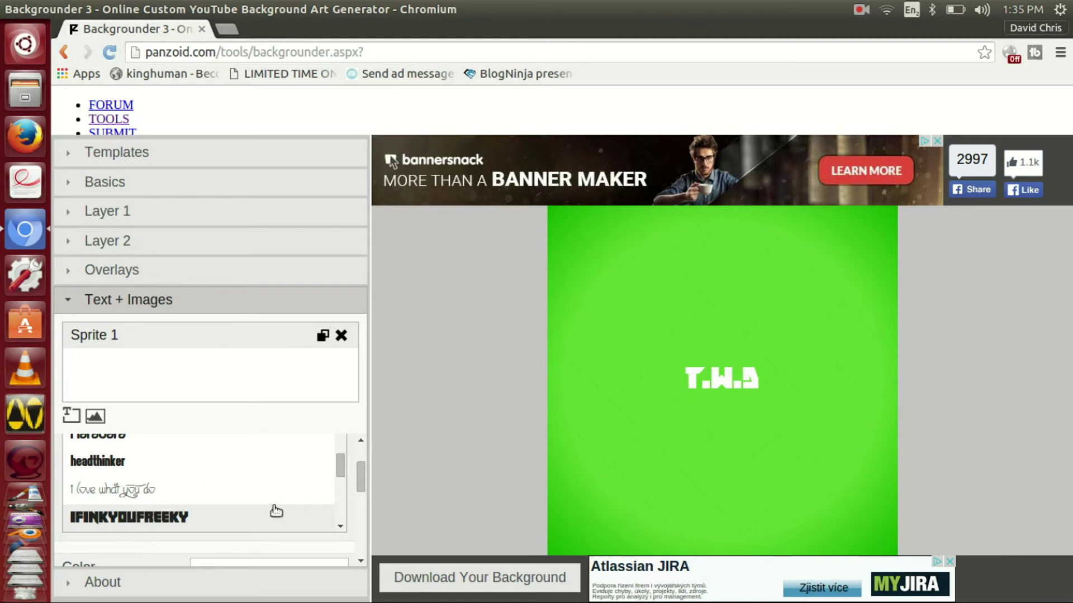
pyautogui.moveTo(361, 465); pyautogui.dragTo(365, 514)
# Step: Raise the text's font size to 160 and colour it bright blue (#2800ff)
pyautogui.click(340, 534)
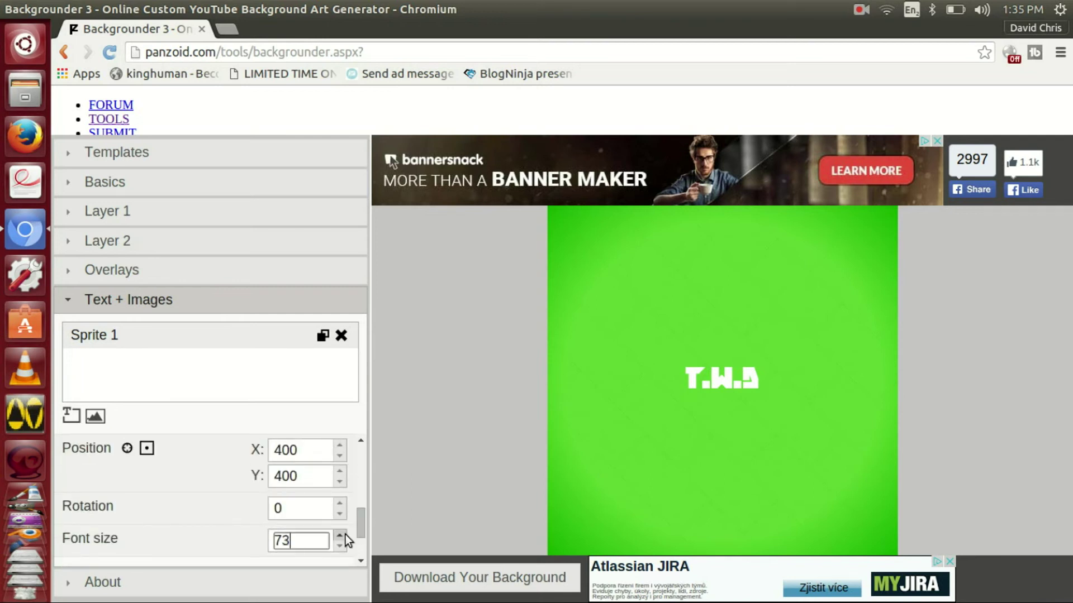
pyautogui.scroll(11, 345, 534)
pyautogui.scroll(20, 346, 534)
pyautogui.scroll(20, 345, 534)
pyautogui.scroll(20, 345, 534)
pyautogui.scroll(2, 346, 534)
pyautogui.scroll(-1, 222, 504)
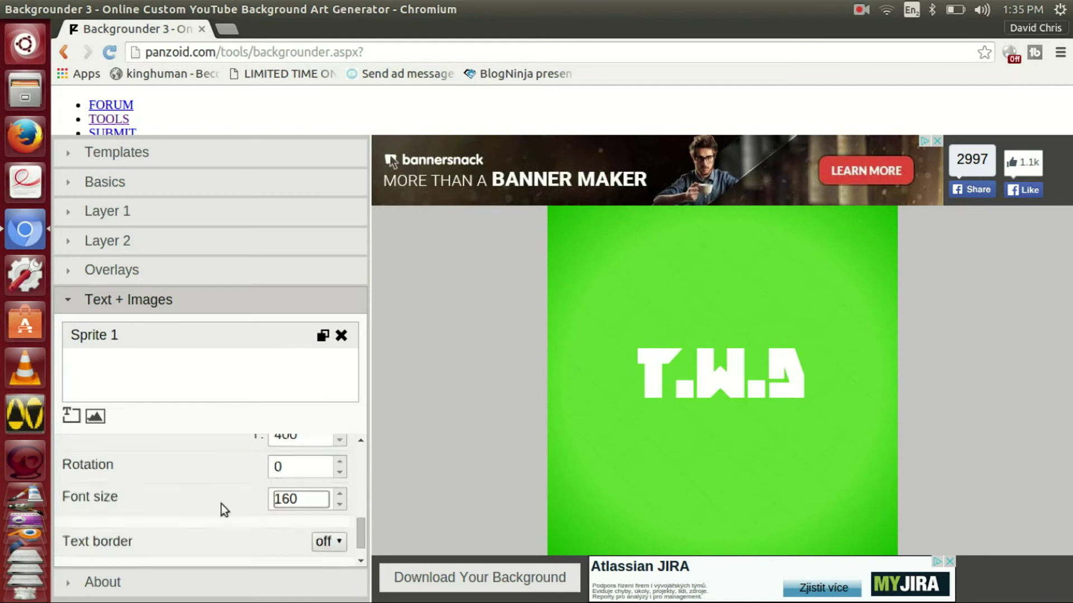
pyautogui.scroll(-1, 221, 503)
pyautogui.click(343, 512)
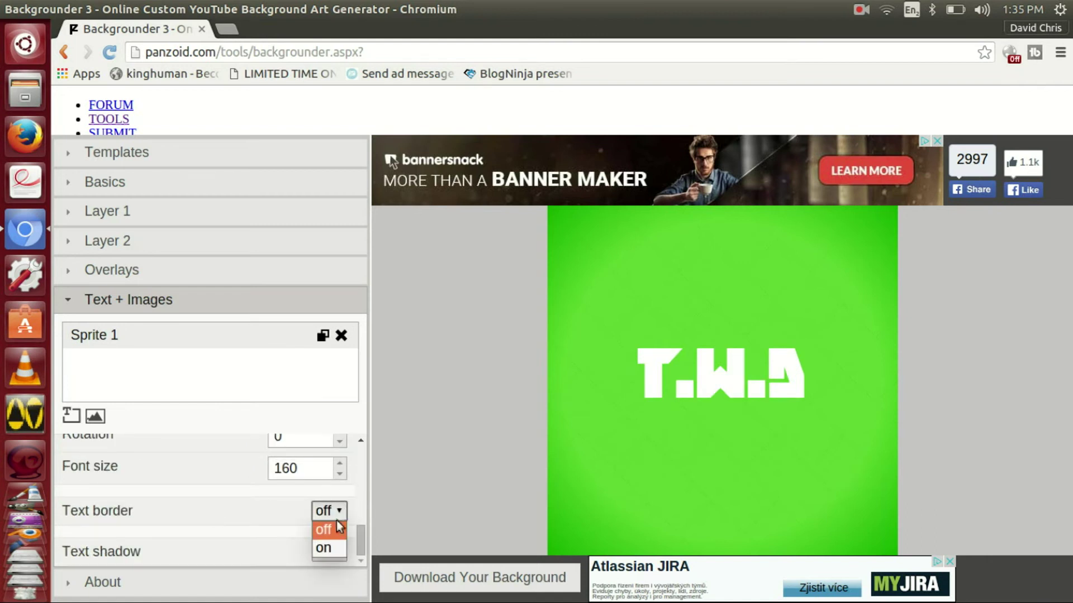
pyautogui.scroll(3, 243, 517)
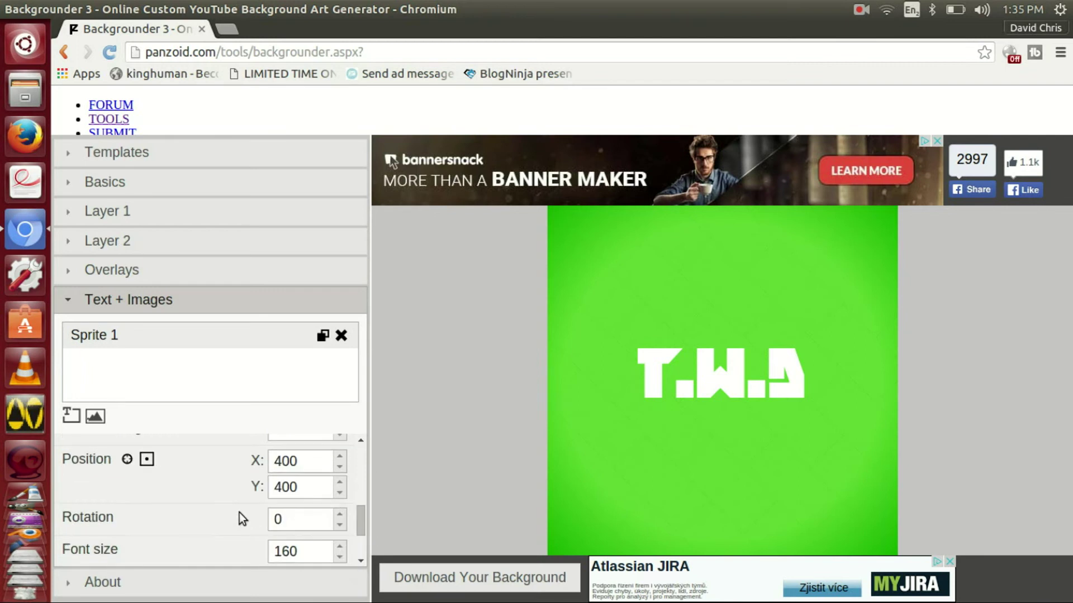
pyautogui.scroll(3, 239, 513)
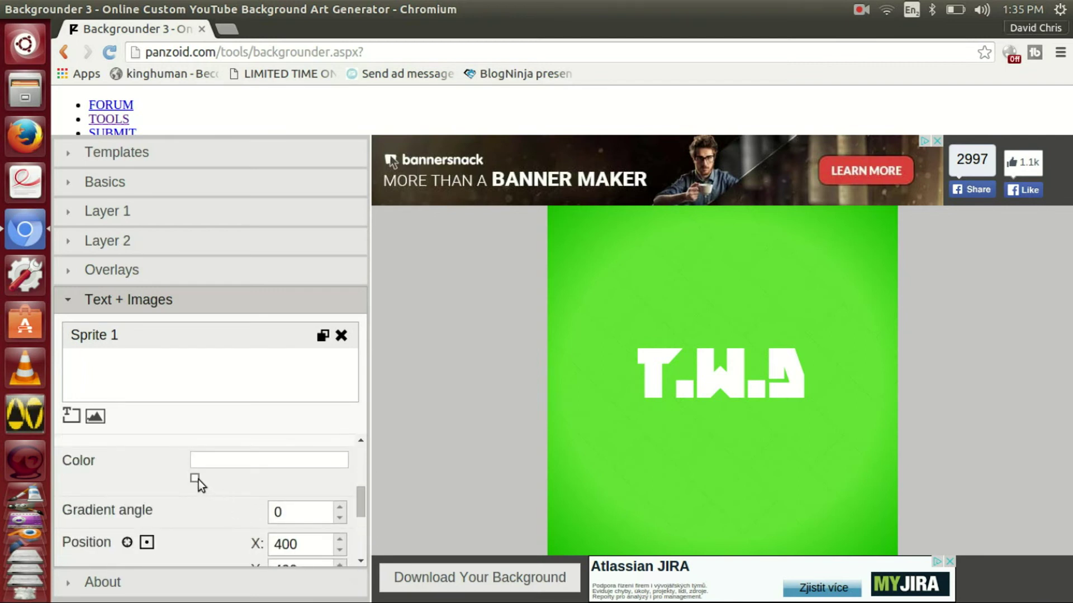
pyautogui.click(194, 479)
pyautogui.click(214, 505)
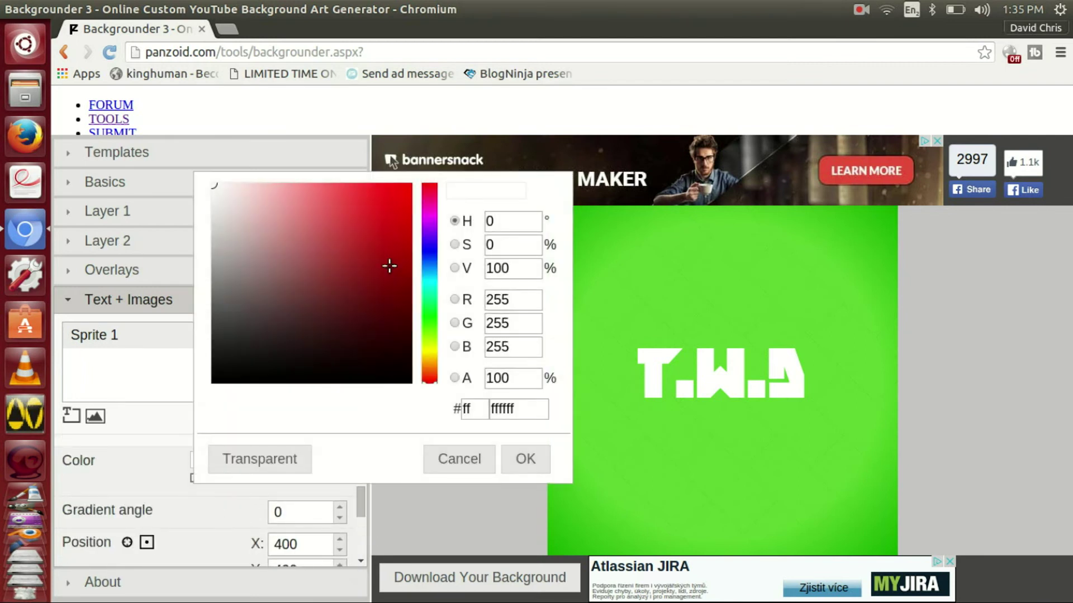
pyautogui.click(429, 251)
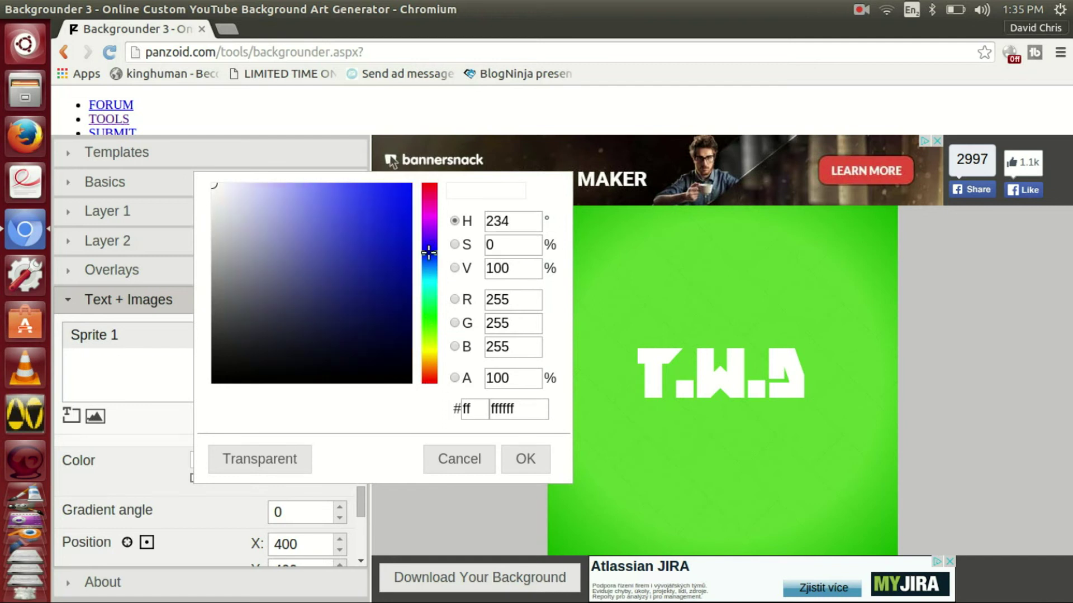
pyautogui.moveTo(429, 251); pyautogui.dragTo(429, 244)
pyautogui.click(411, 185)
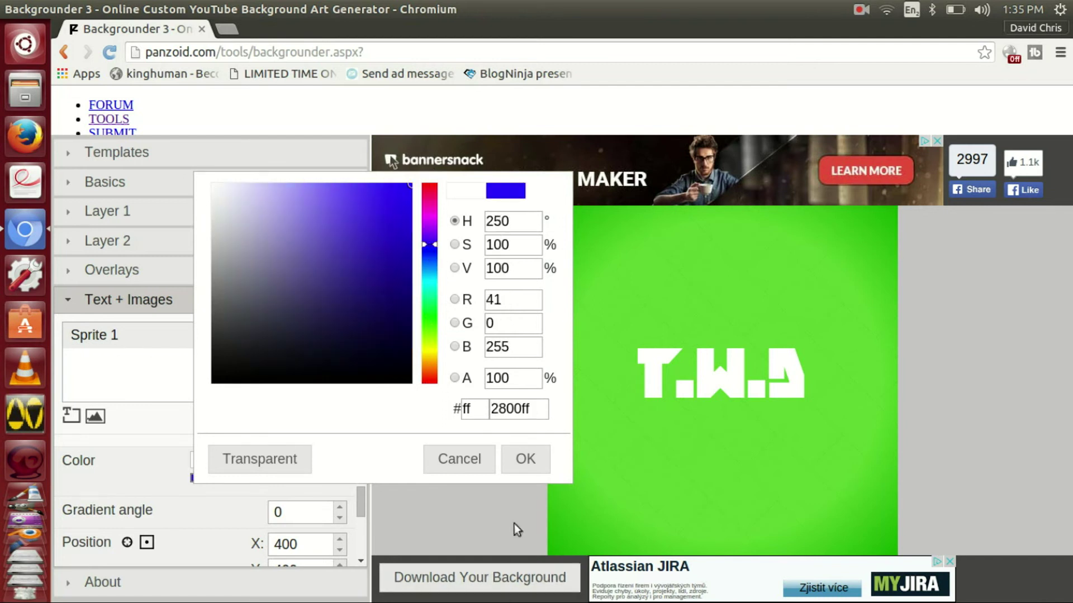
pyautogui.click(526, 459)
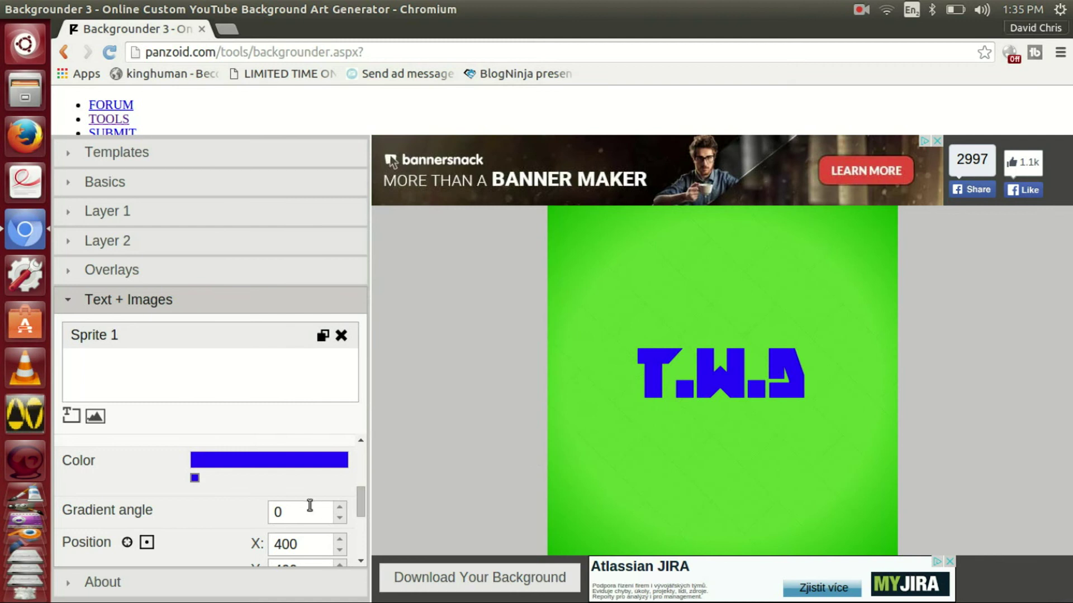
pyautogui.moveTo(367, 509); pyautogui.dragTo(363, 542)
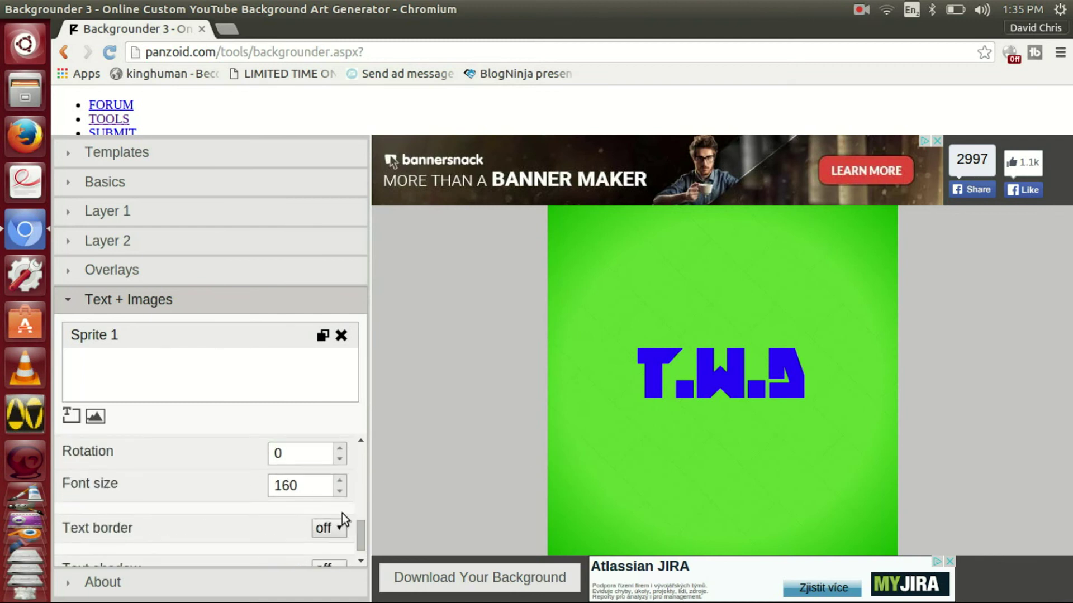
# Step: Turn on a black text border with thickness 7
pyautogui.click(335, 528)
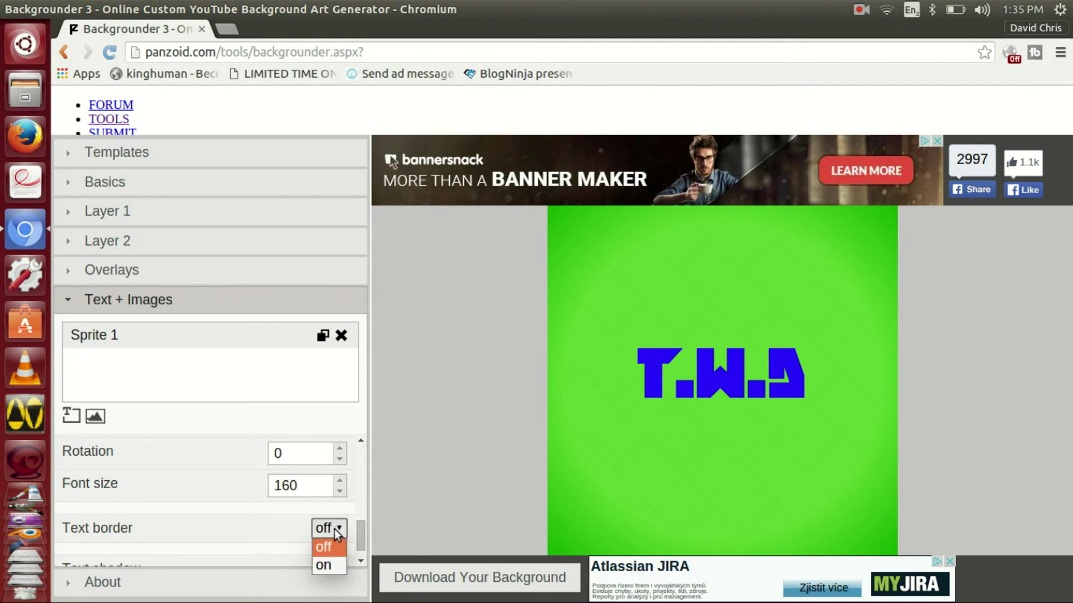
pyautogui.click(329, 566)
pyautogui.moveTo(364, 518); pyautogui.dragTo(370, 544)
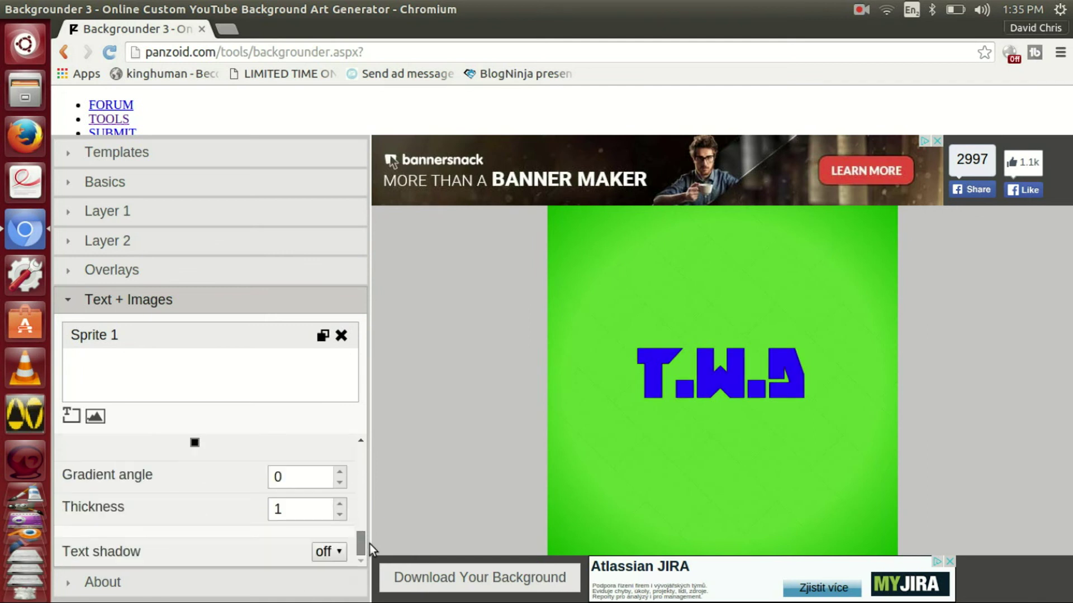
pyautogui.click(343, 505)
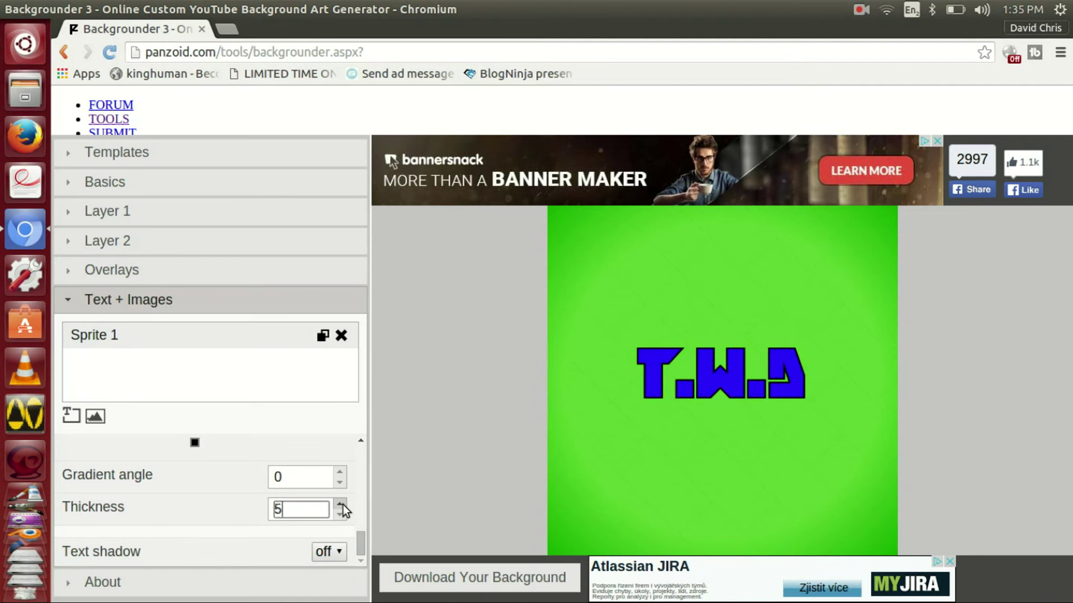
pyautogui.click(342, 506)
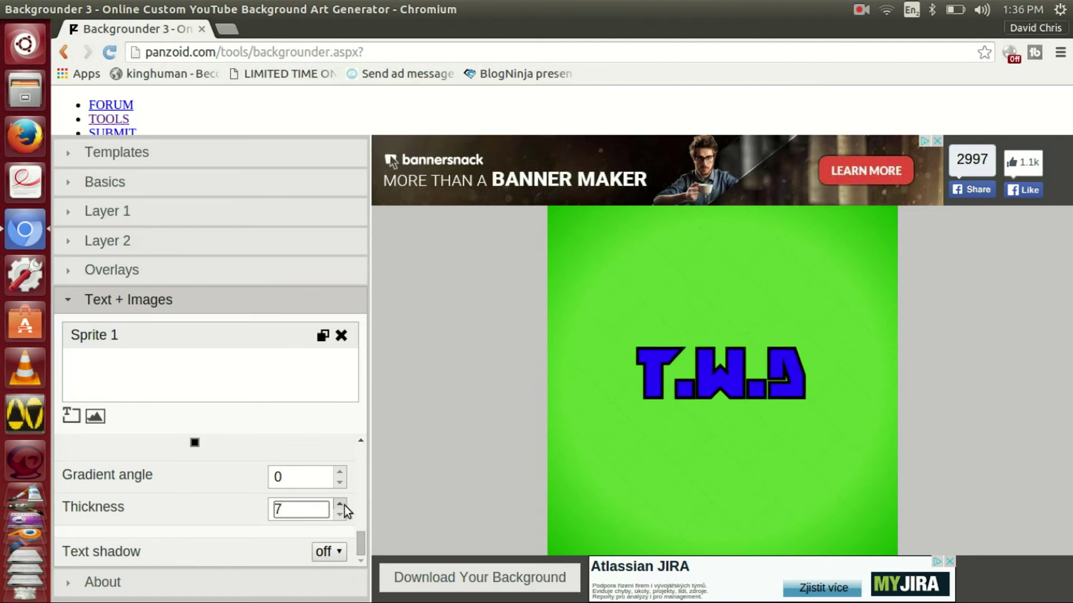
# Step: Turn on a soft black text shadow with blur 66
pyautogui.click(329, 551)
pyautogui.click(322, 589)
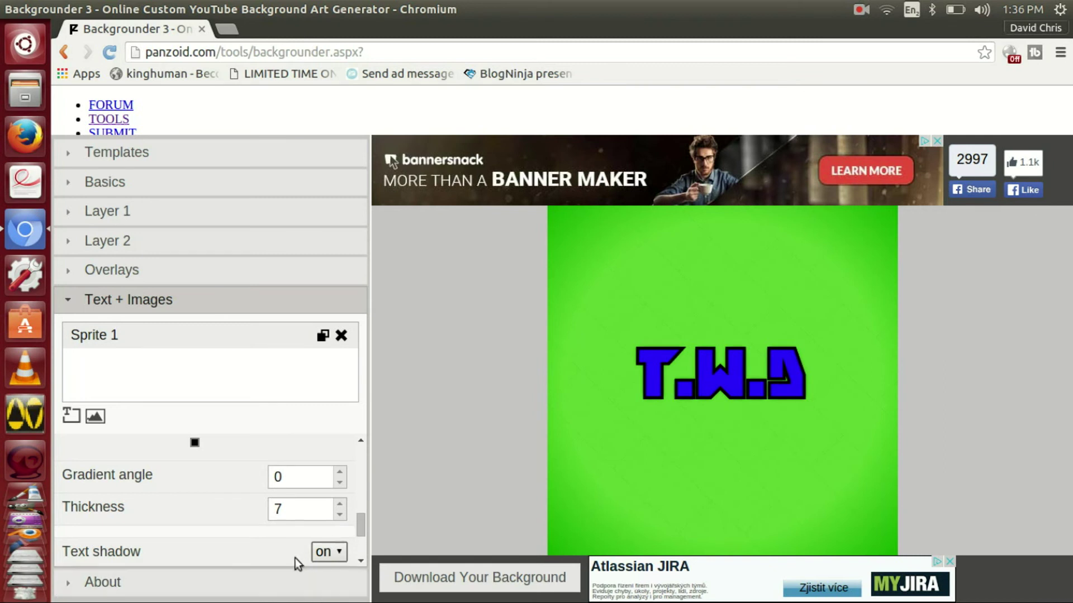
pyautogui.moveTo(362, 525)
pyautogui.mouseDown()
pyautogui.moveTo(361, 555)
pyautogui.moveTo(342, 545)
pyautogui.mouseUp()
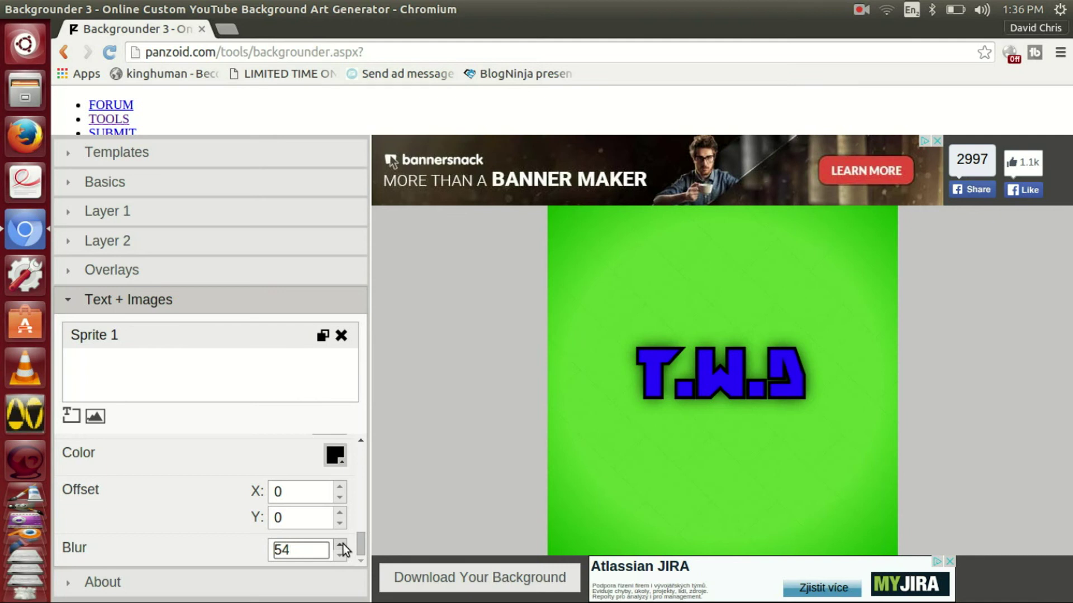
pyautogui.moveTo(343, 549); pyautogui.dragTo(343, 548)
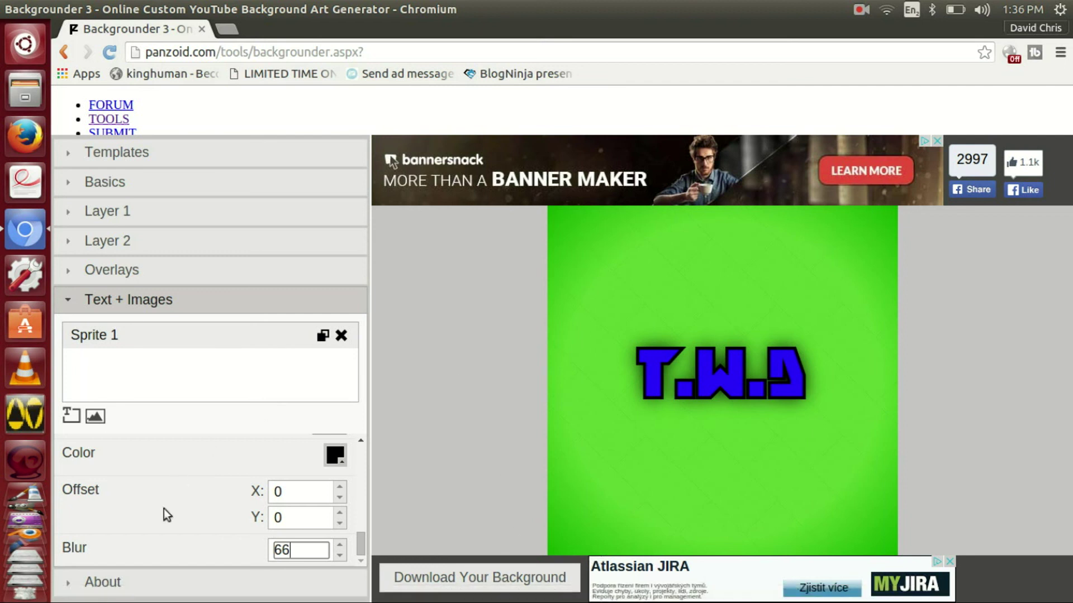
# Step: Render the finished avatar and download it as an image
pyautogui.click(448, 579)
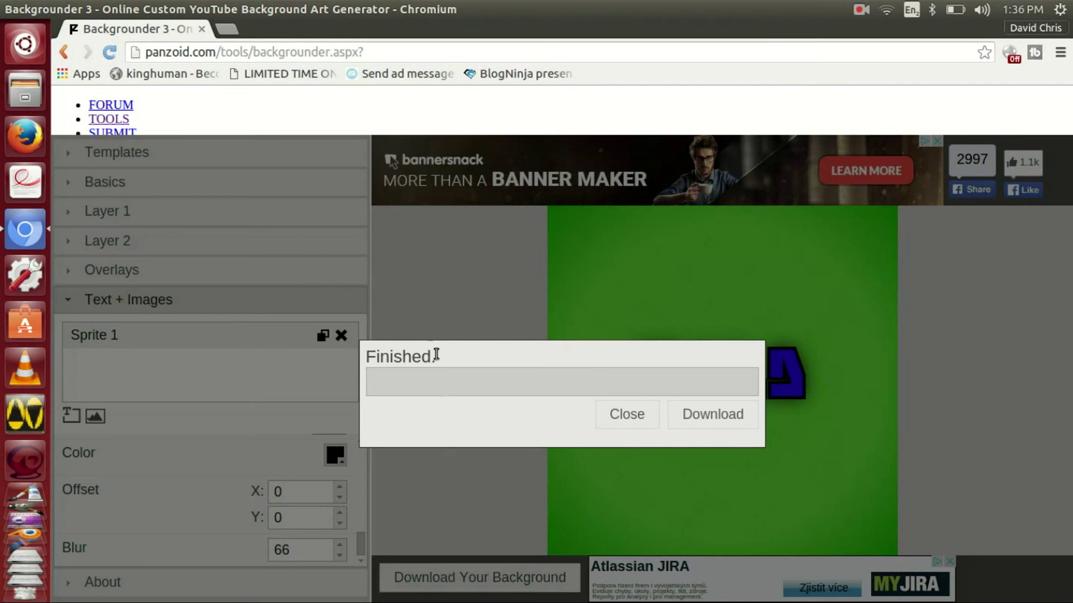
pyautogui.click(687, 414)
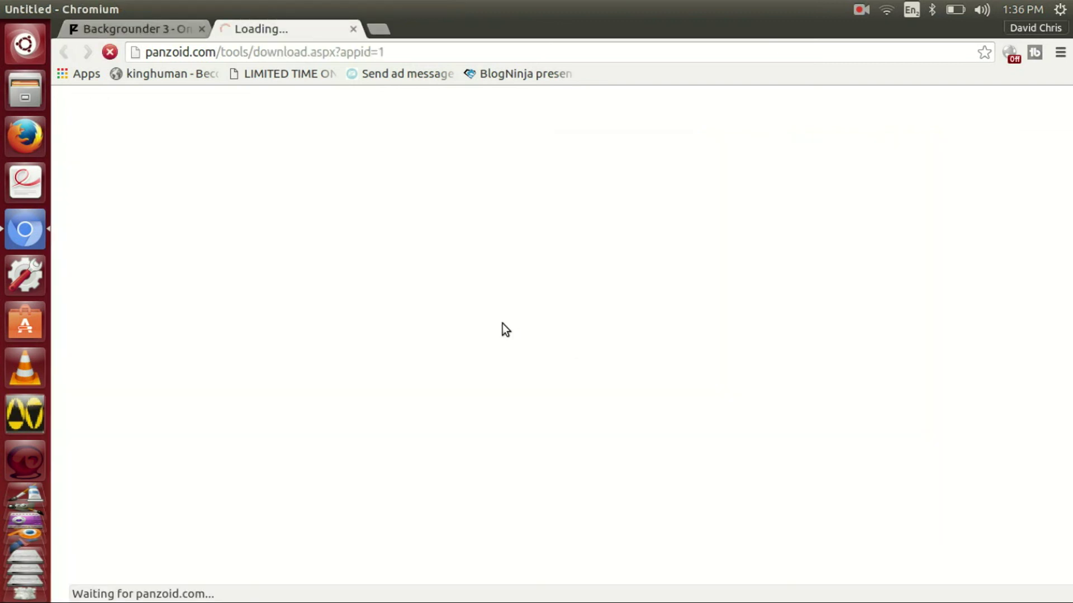
pyautogui.click(94, 28)
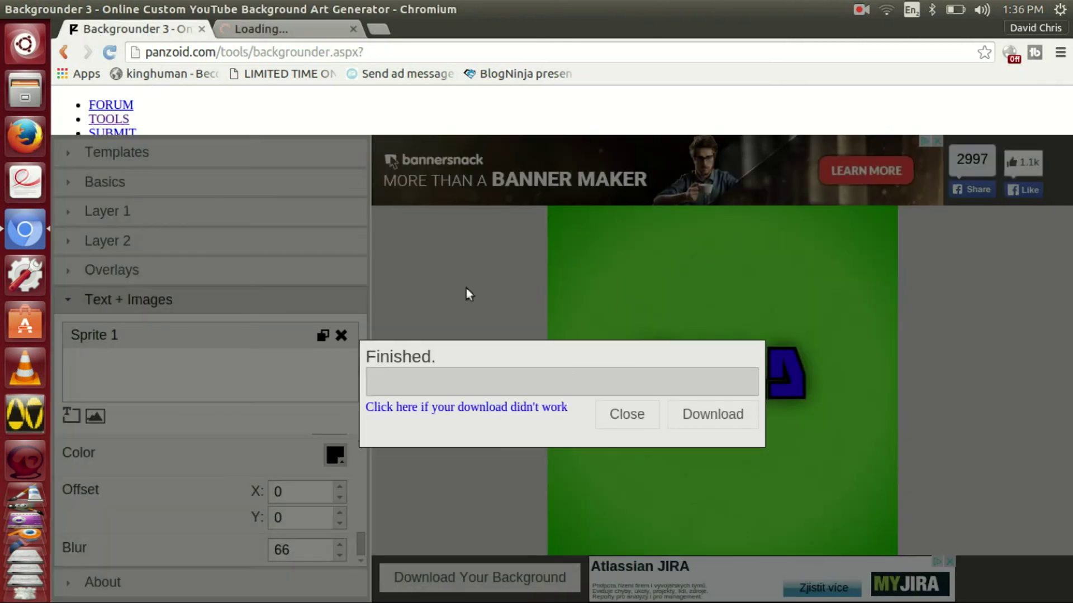
# Step: Dismiss the Finished and Wi-Fi prompts and close the leftover Loading tab
pyautogui.click(626, 413)
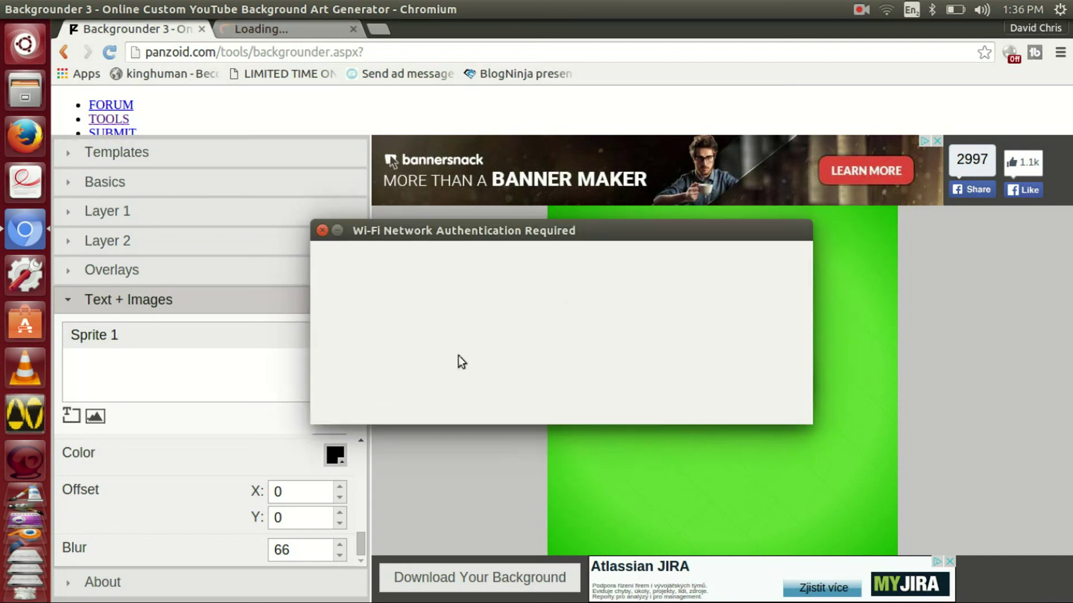
pyautogui.click(704, 403)
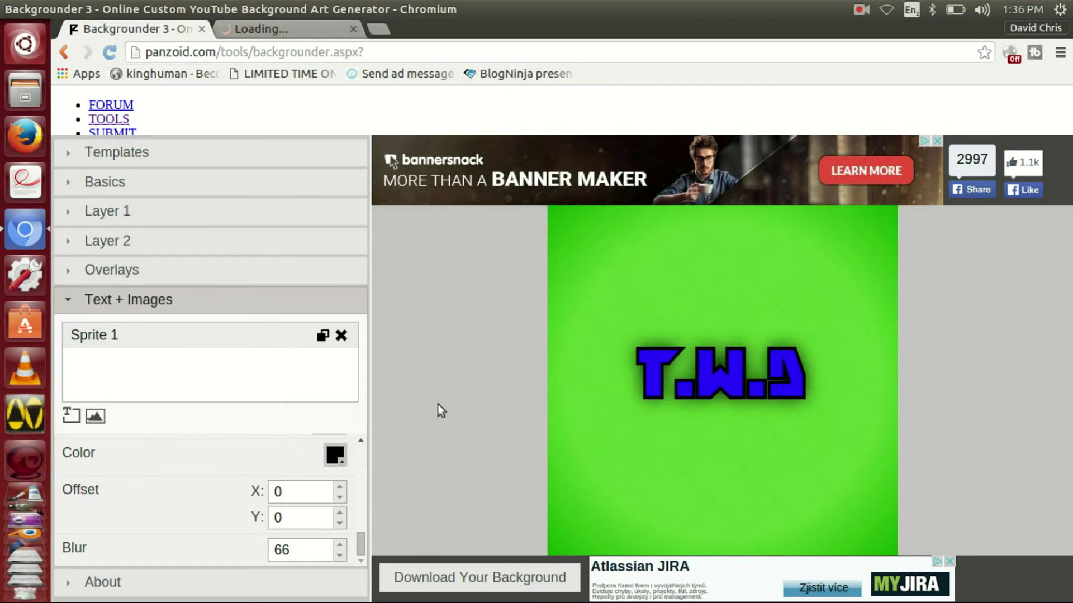
pyautogui.click(353, 30)
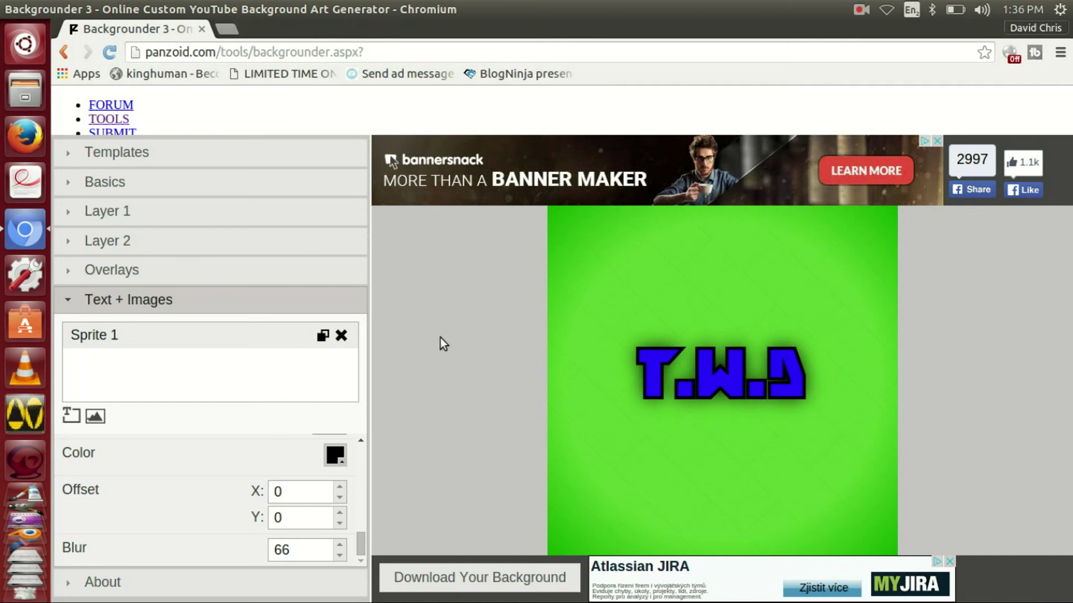